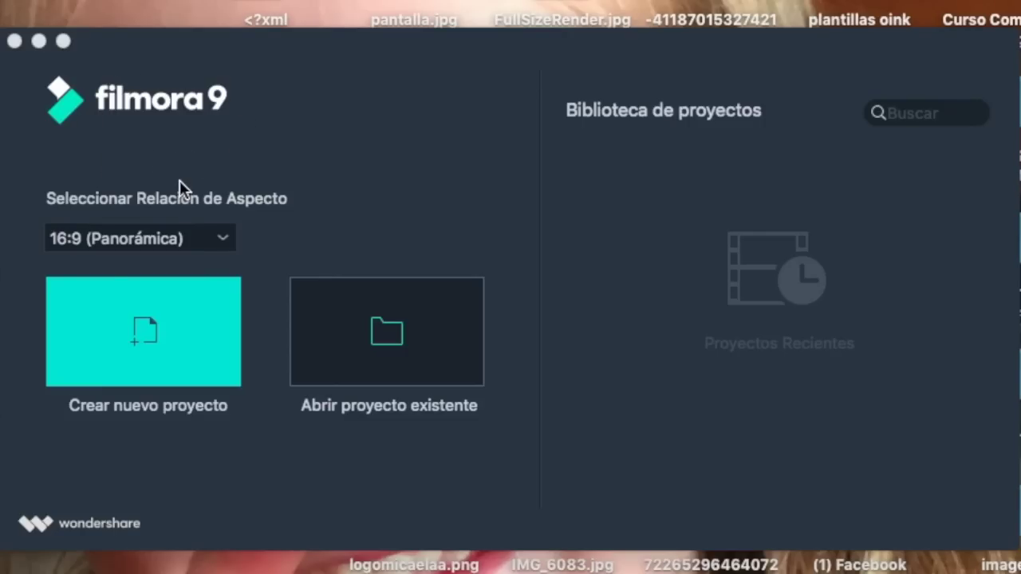
# Step: Create a new project with the 16:9 (Panorámica) aspect ratio and enlarge the editor window to full screen
pyautogui.click(176, 174)
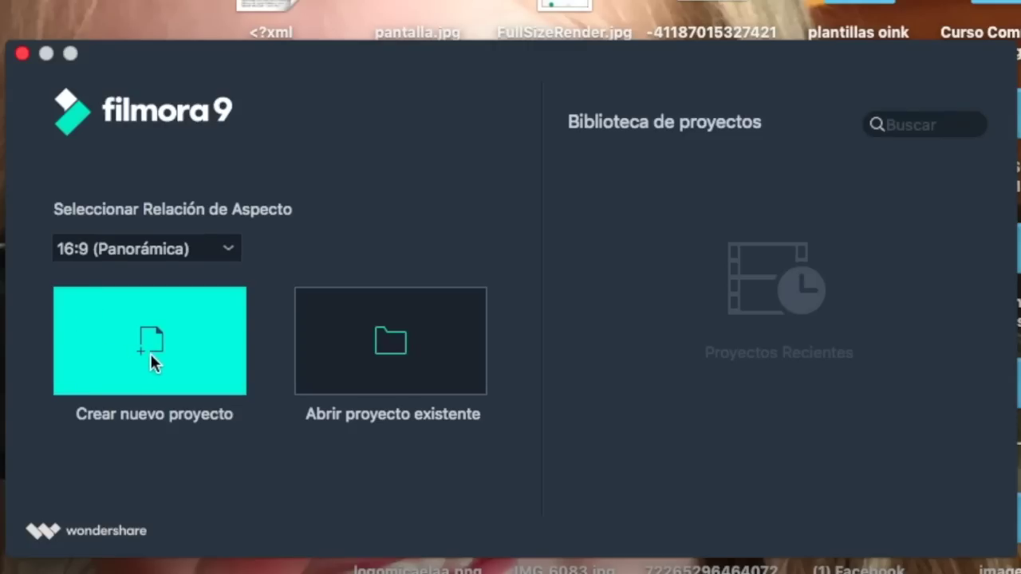
pyautogui.click(229, 248)
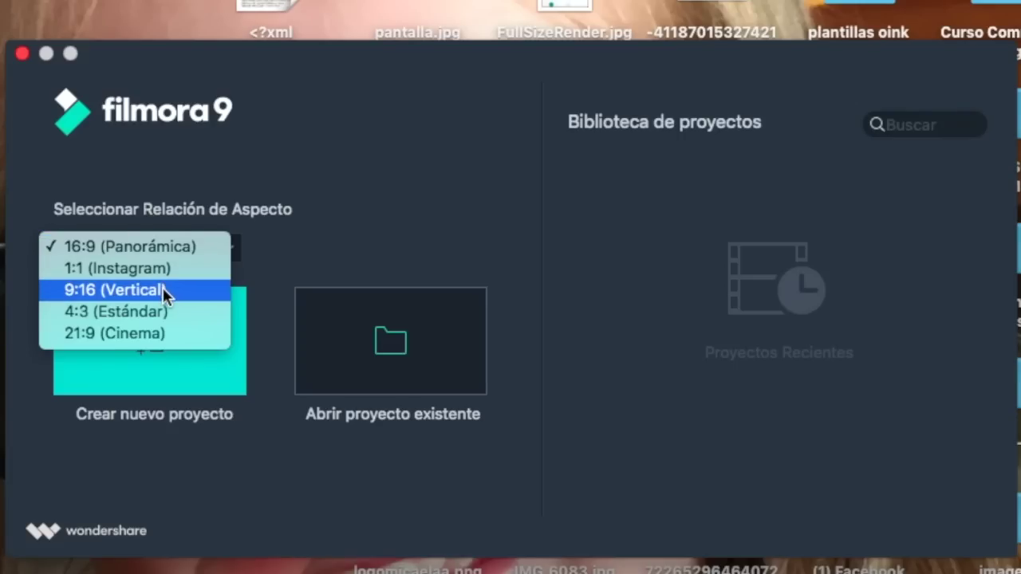
pyautogui.click(209, 247)
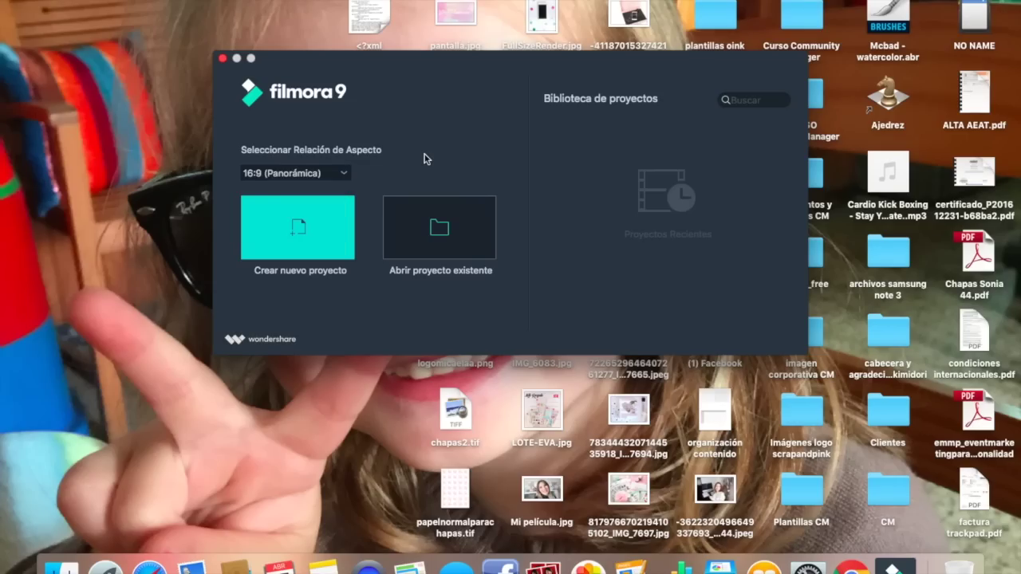
pyautogui.click(286, 242)
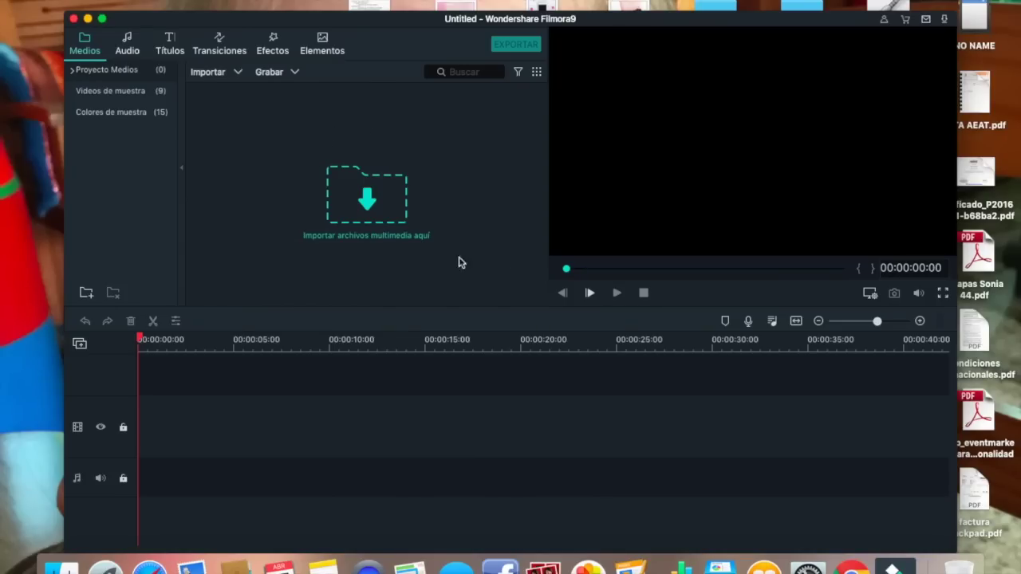
pyautogui.click(102, 19)
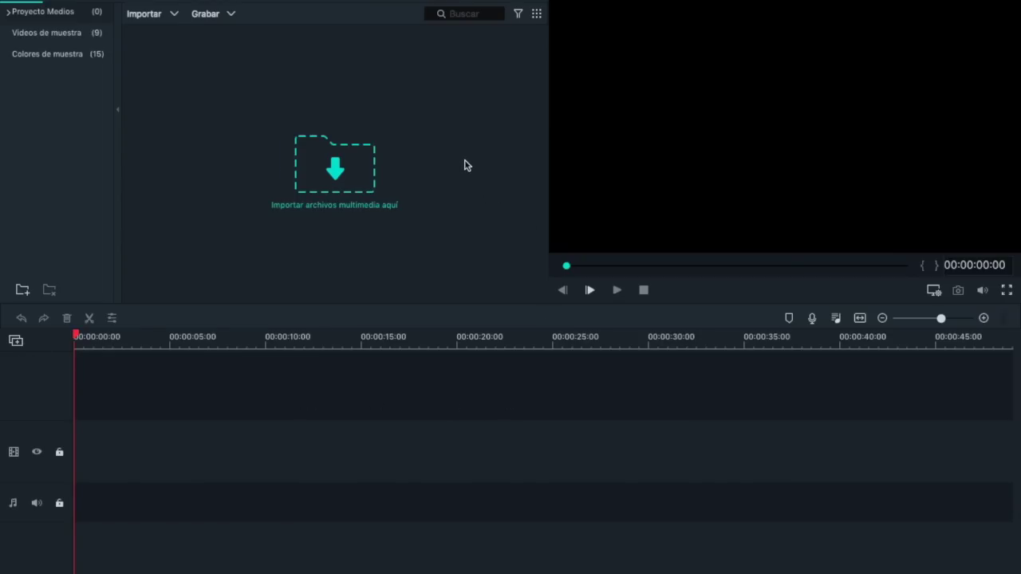
# Step: Import the video MVI_7789.MP4 from the DCIM/135___04 folder on the NO NAME drive
pyautogui.click(335, 187)
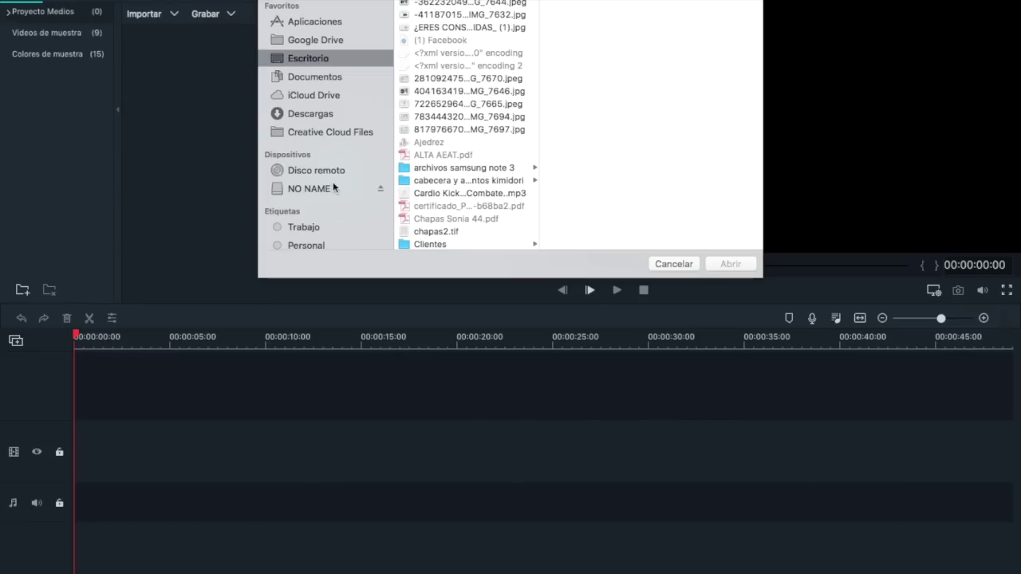
pyautogui.click(316, 188)
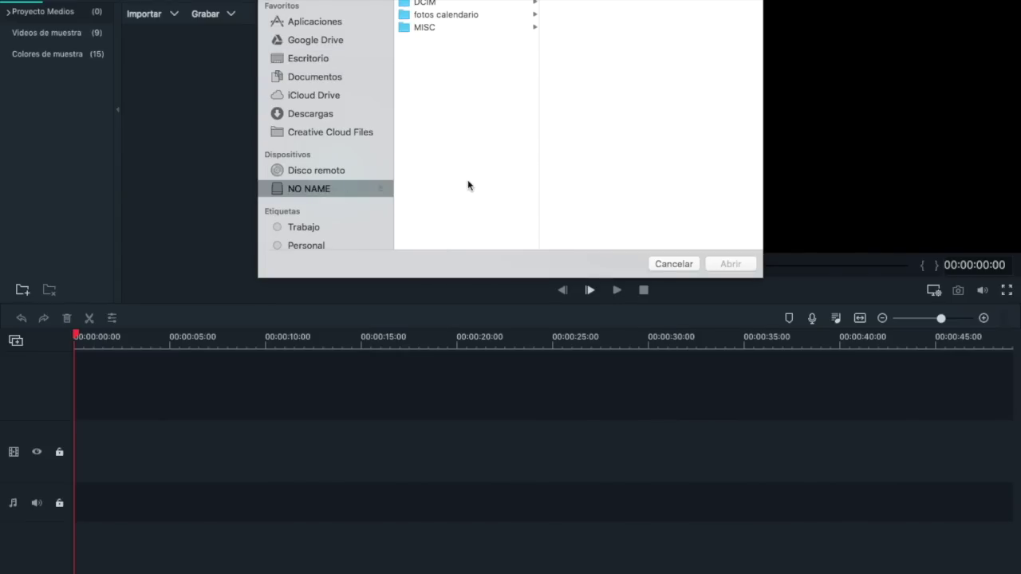
pyautogui.click(424, 3)
pyautogui.click(604, 69)
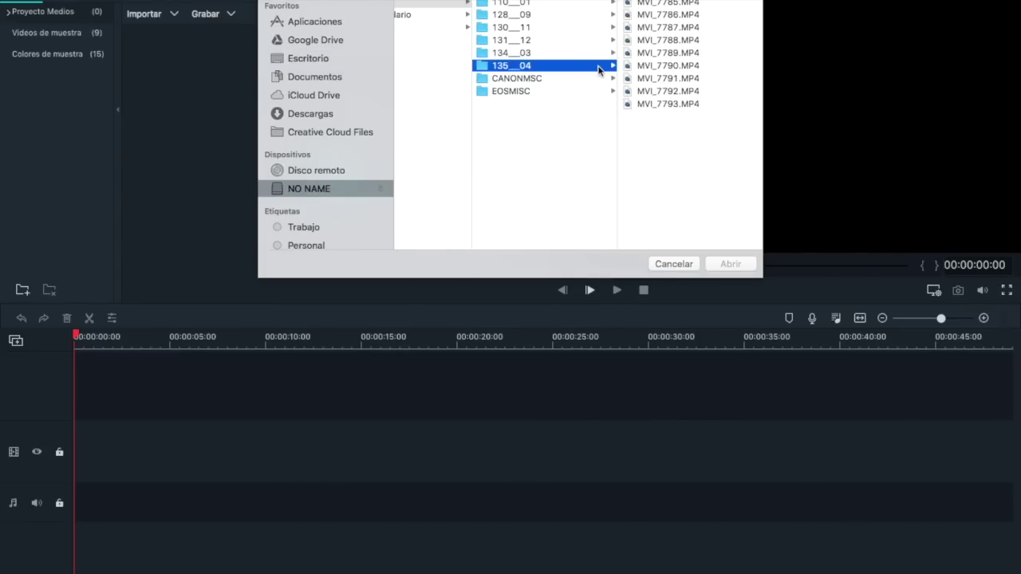
pyautogui.click(651, 109)
pyautogui.press('Up')
pyautogui.press('Up')
pyautogui.press('Up')
pyautogui.press('Up')
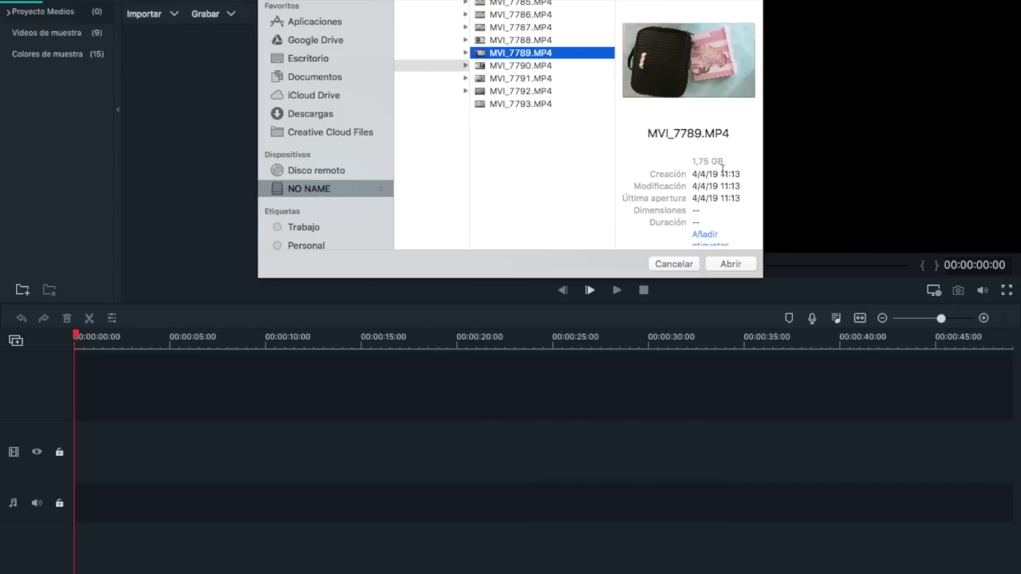
pyautogui.click(730, 263)
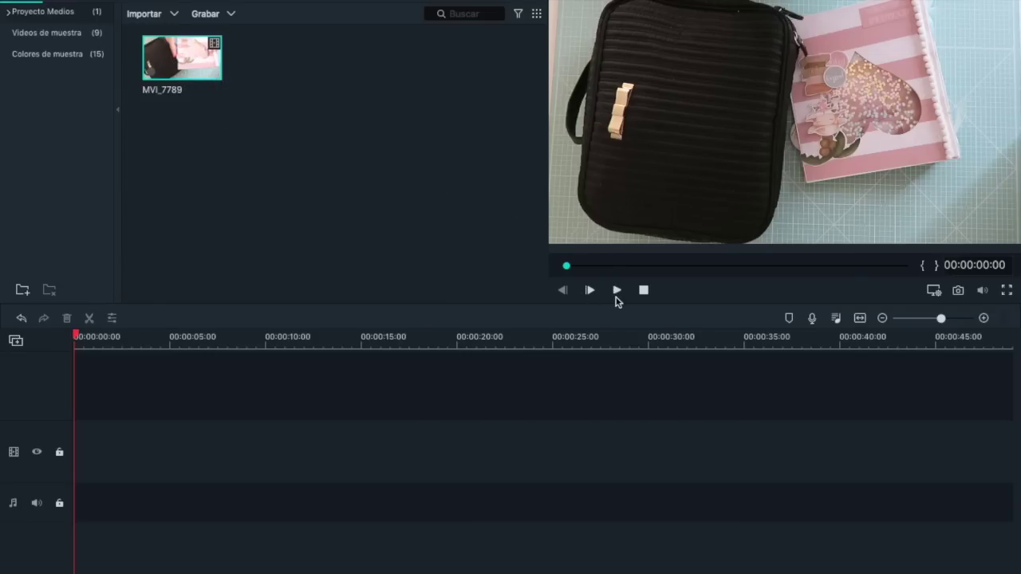
# Step: Preview the first few seconds of the imported MVI_7789 clip
pyautogui.click(616, 291)
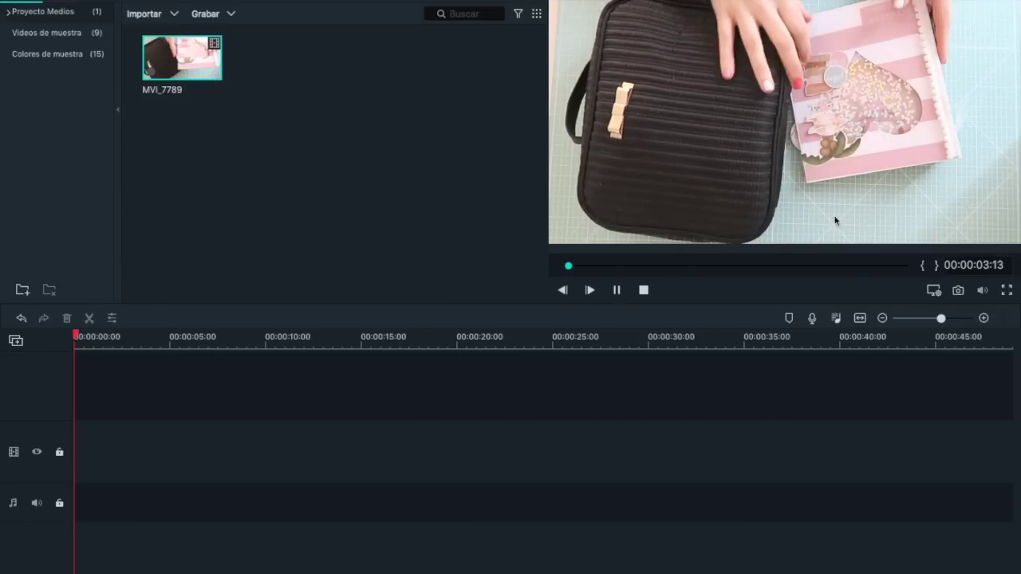
pyautogui.click(617, 290)
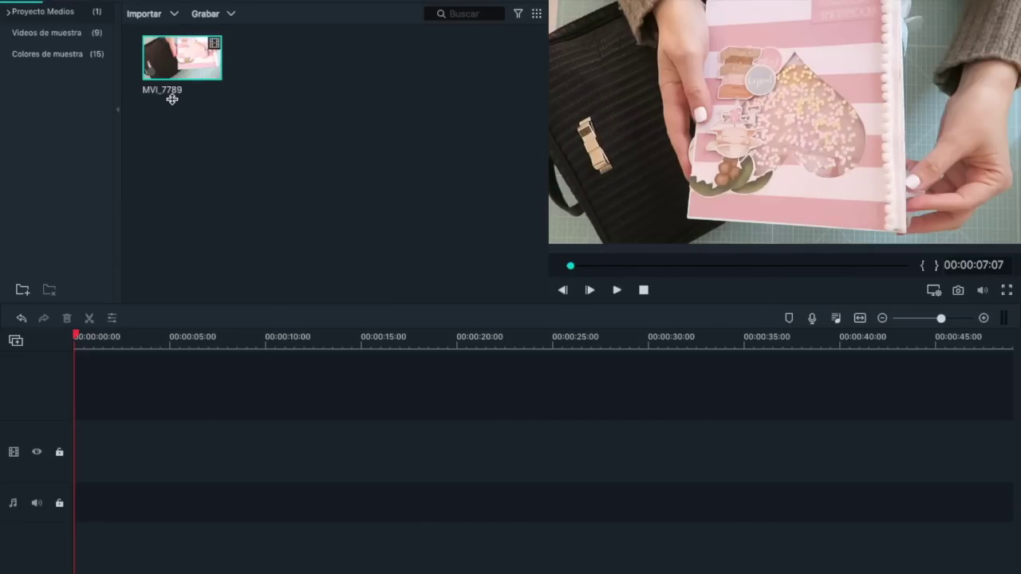
pyautogui.click(195, 63)
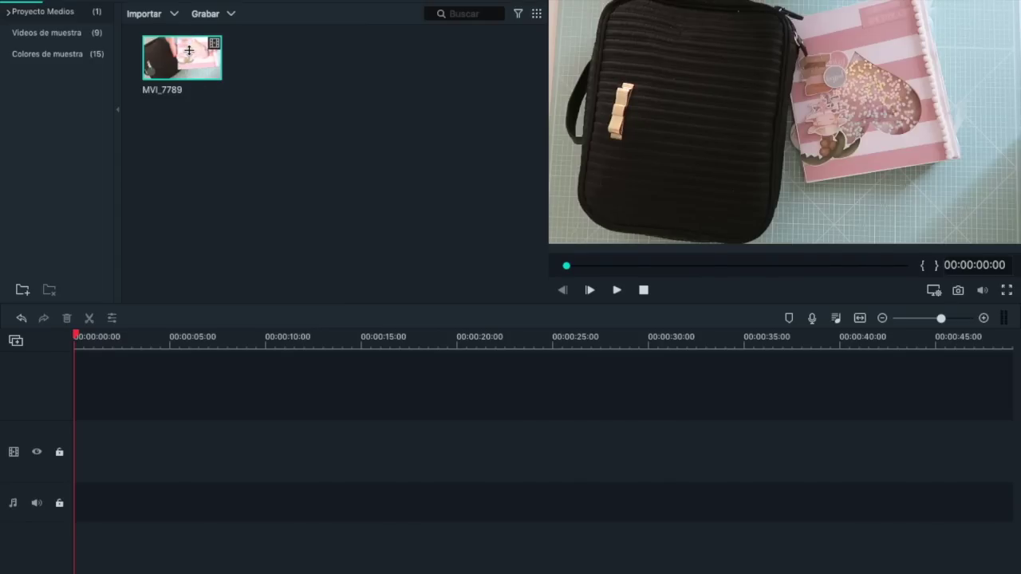
# Step: Place MVI_7789 at the start of the video track and match the project settings to the media
pyautogui.moveTo(189, 50); pyautogui.dragTo(128, 452)
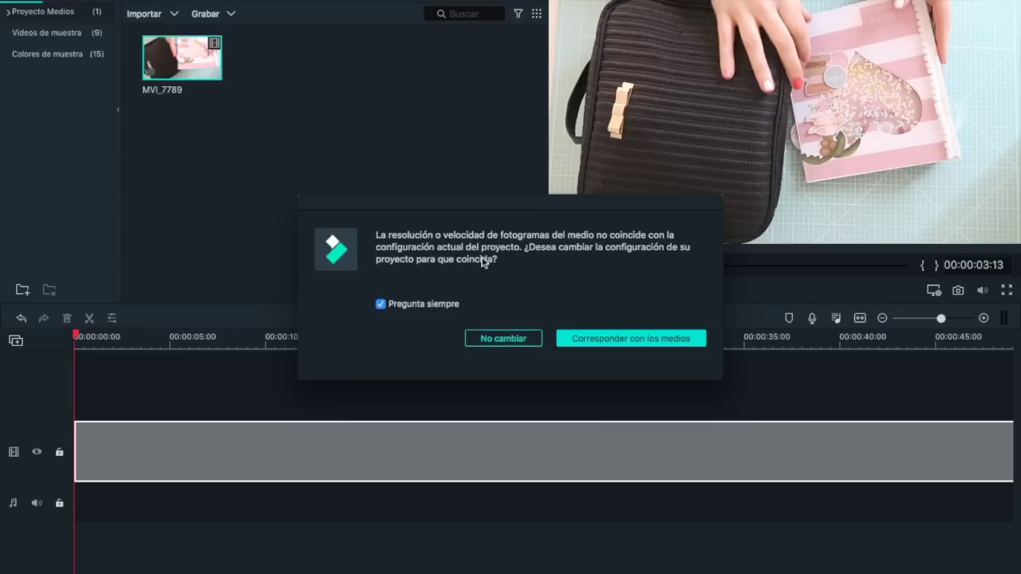
pyautogui.click(630, 338)
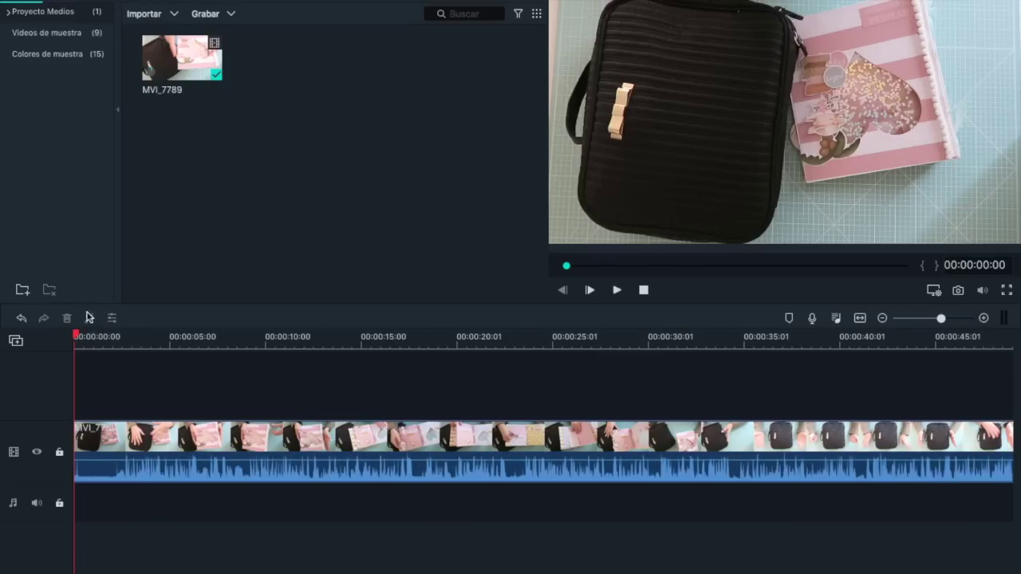
# Step: Flip the timeline clip horizontally and set its rotation to 180.1 degrees
pyautogui.click(149, 443)
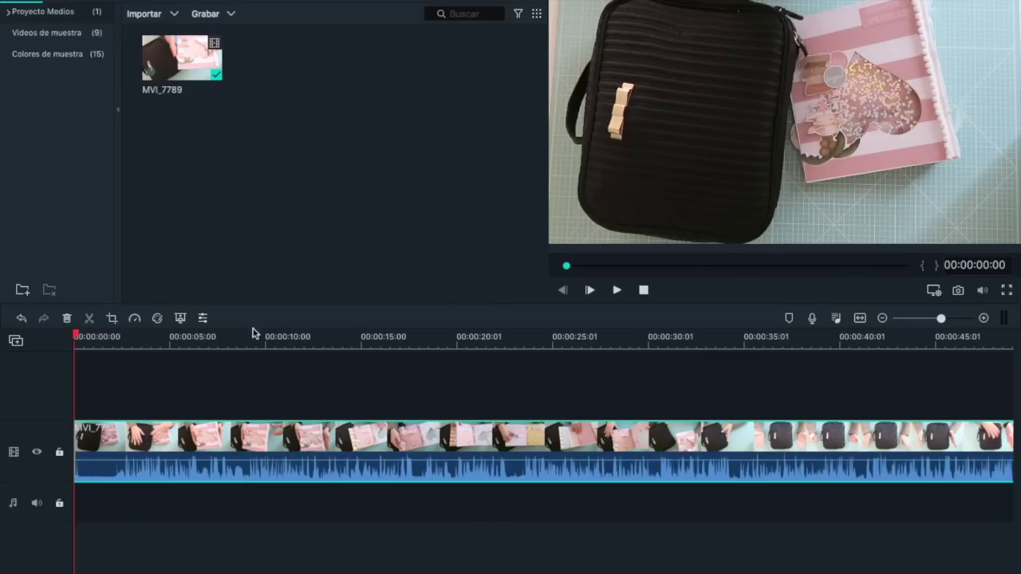
pyautogui.click(203, 319)
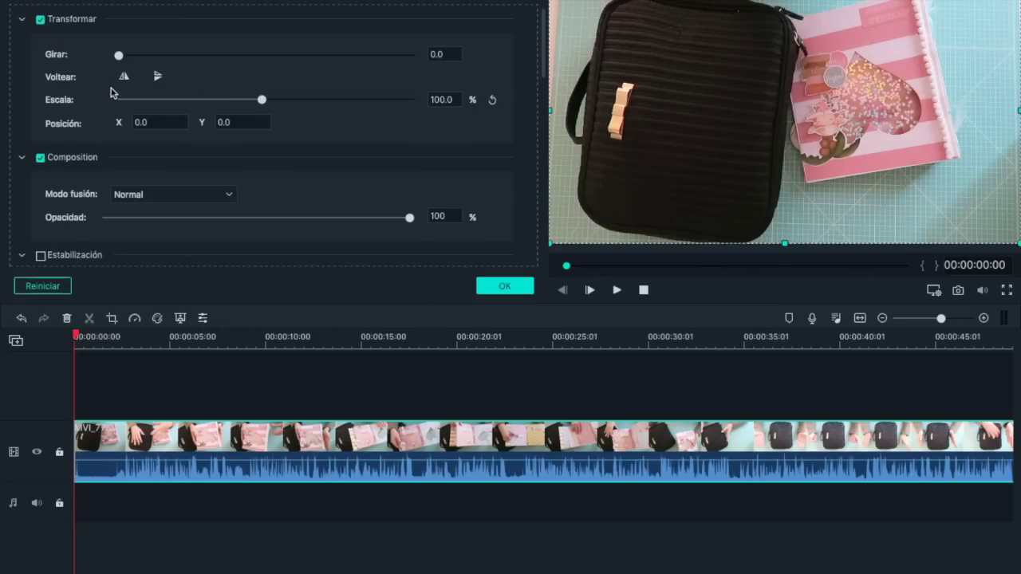
pyautogui.click(124, 76)
pyautogui.moveTo(118, 54); pyautogui.dragTo(261, 77)
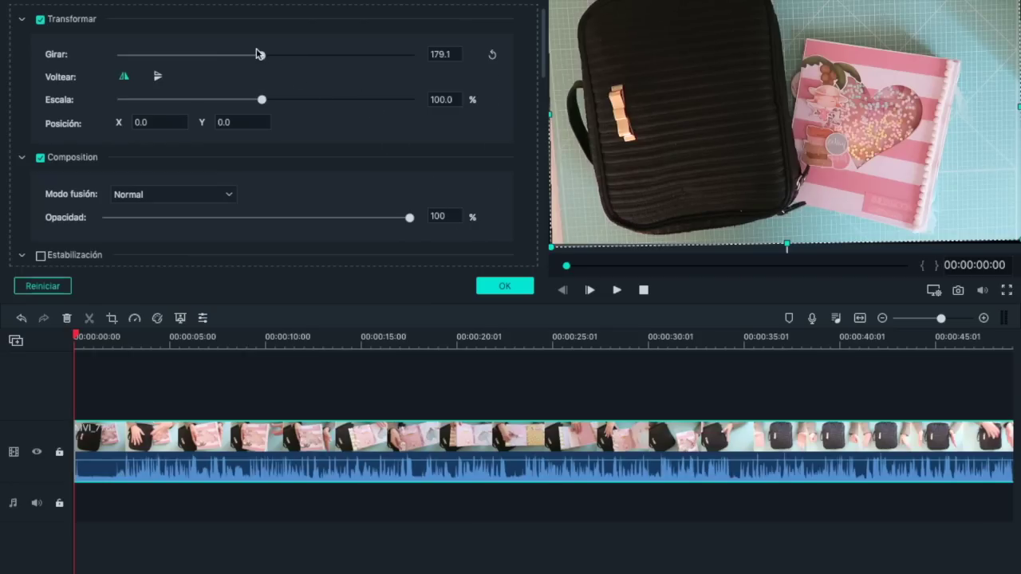
pyautogui.moveTo(263, 62); pyautogui.dragTo(261, 60)
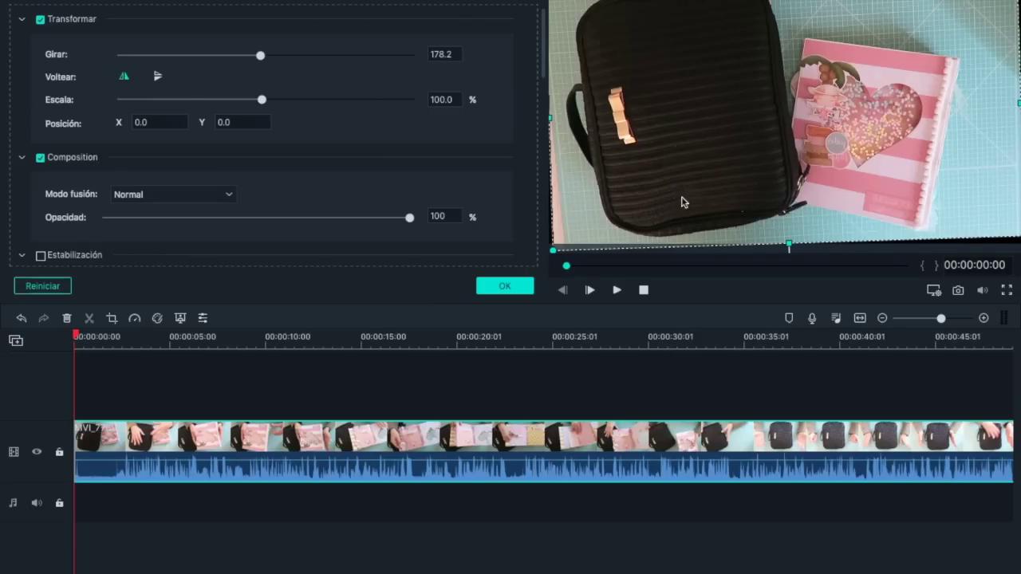
pyautogui.moveTo(261, 55); pyautogui.dragTo(262, 54)
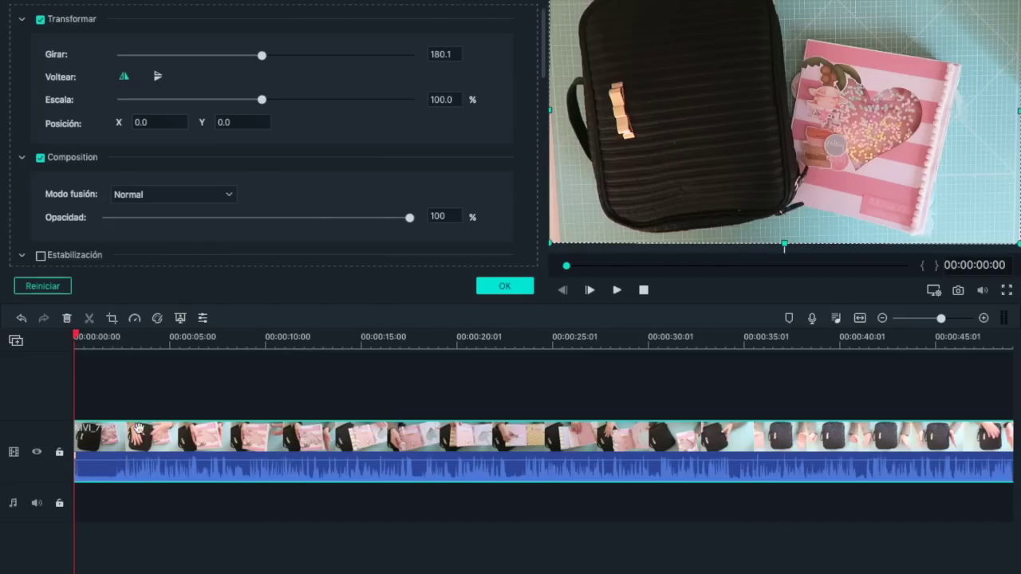
# Step: Split the clip at 00:00:02:18 and delete the segment before the cut
pyautogui.press('space')
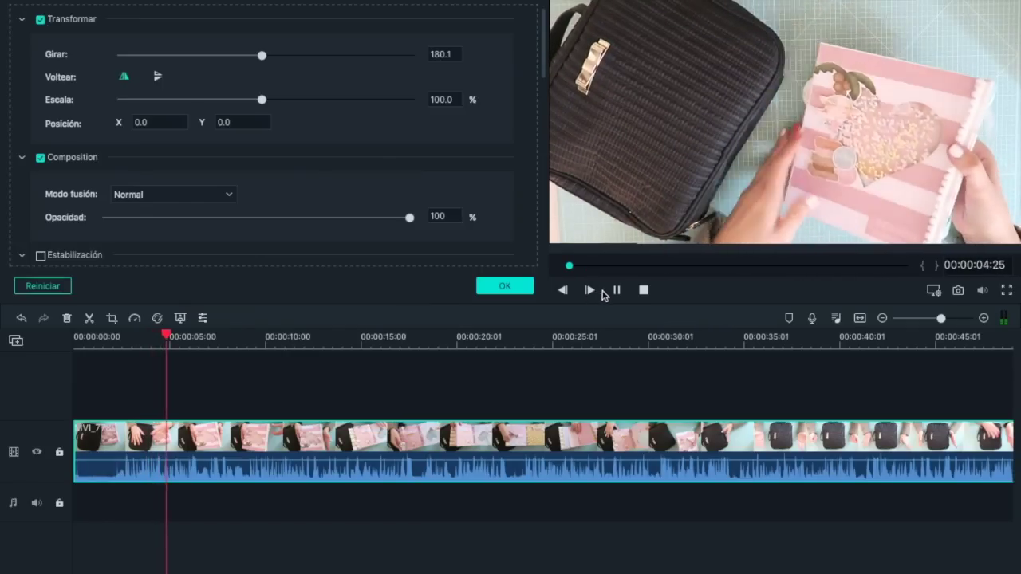
pyautogui.click(617, 290)
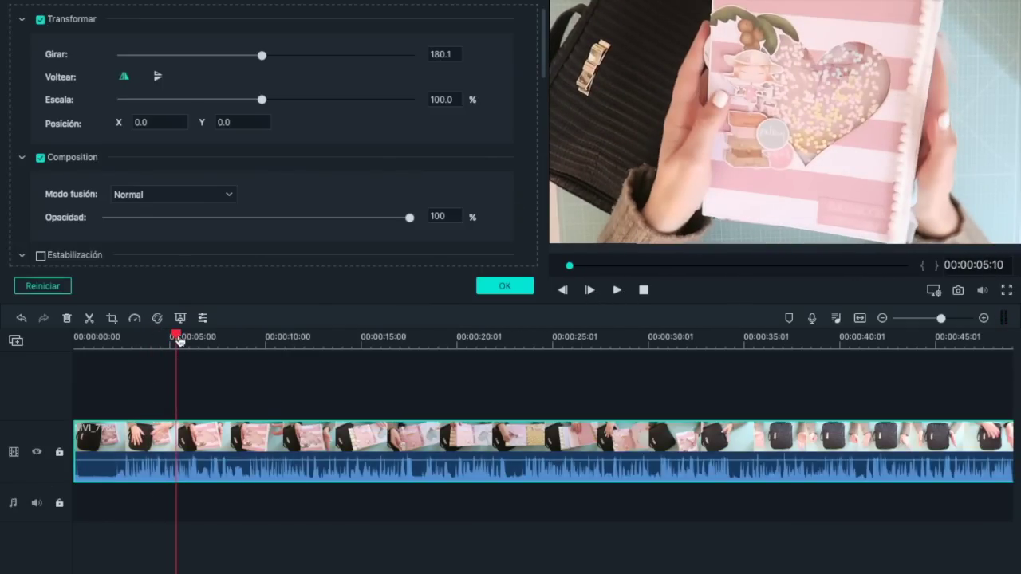
pyautogui.moveTo(178, 339); pyautogui.dragTo(128, 339)
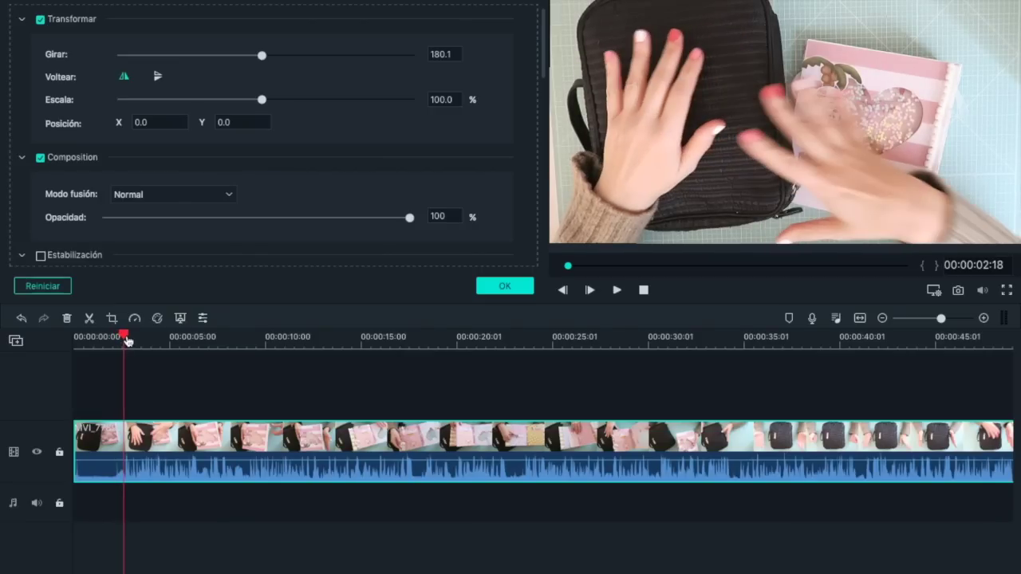
pyautogui.click(89, 319)
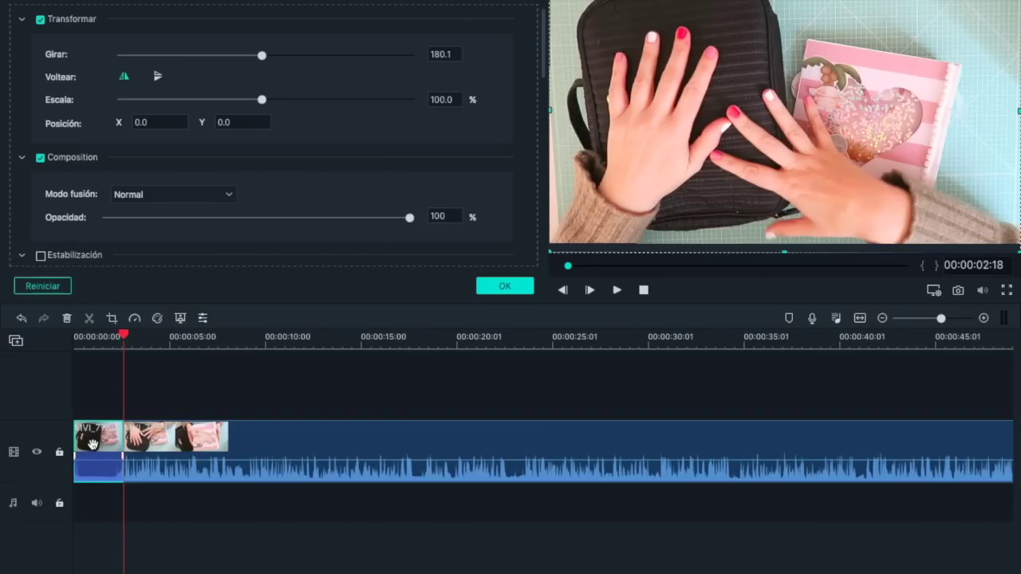
pyautogui.click(66, 319)
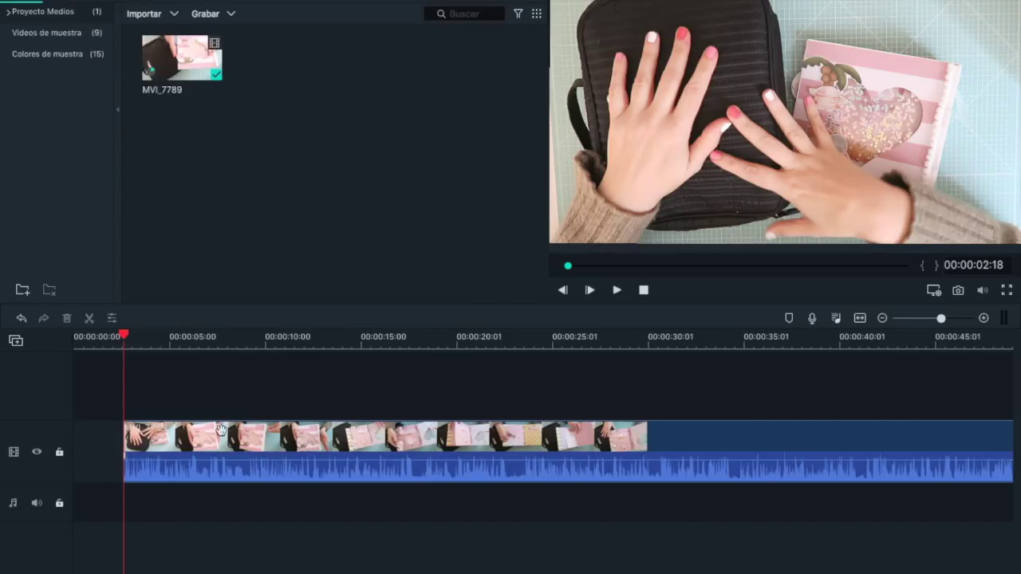
# Step: Move the remaining clip to the start of the timeline and return the playhead to 00:00:00:00
pyautogui.click(250, 443)
pyautogui.moveTo(249, 443); pyautogui.dragTo(202, 442)
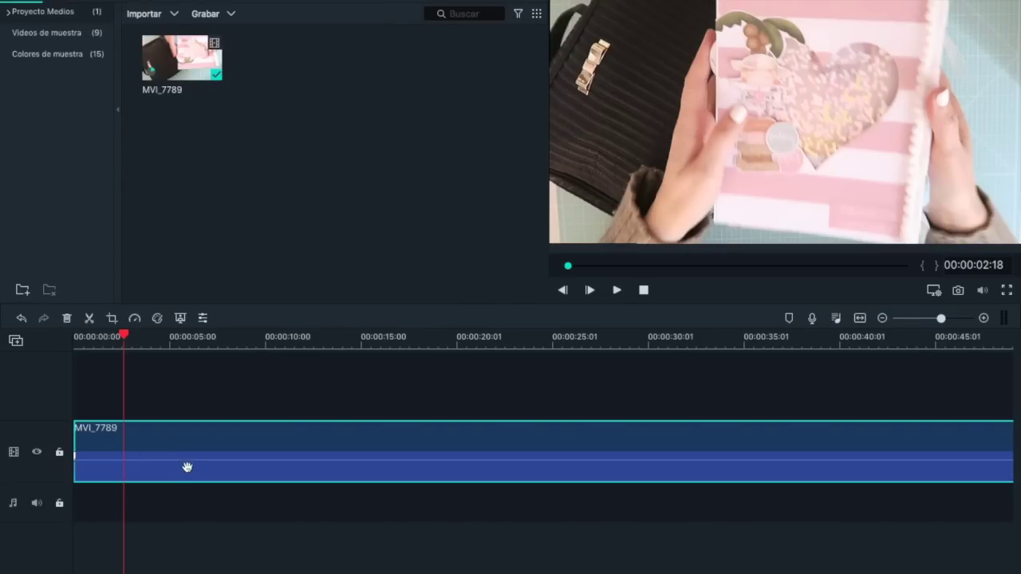
pyautogui.moveTo(124, 338); pyautogui.dragTo(76, 340)
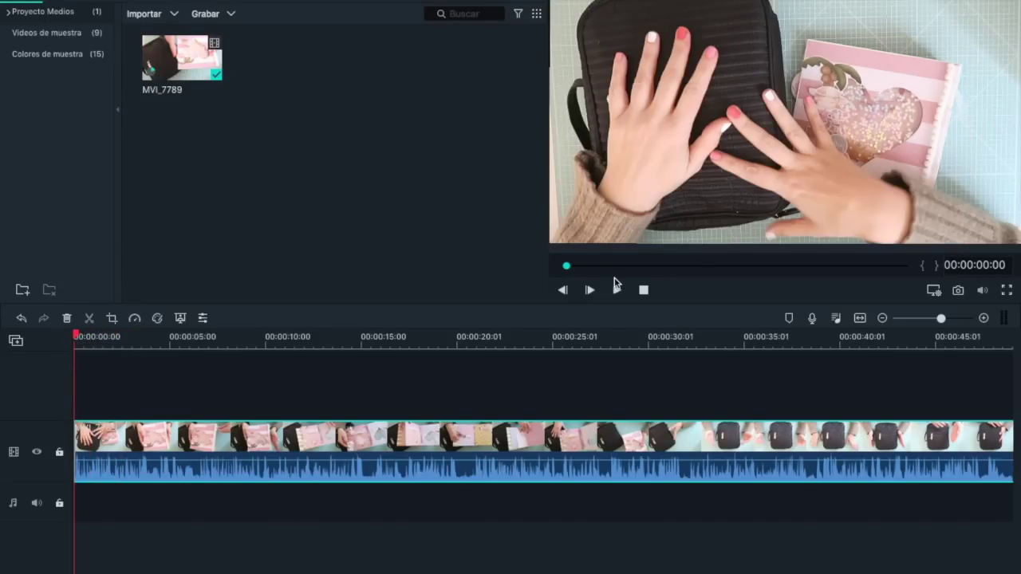
# Step: Split the clip at 00:00:03:16 and again at 00:00:14:23 to isolate a middle segment
pyautogui.click(616, 289)
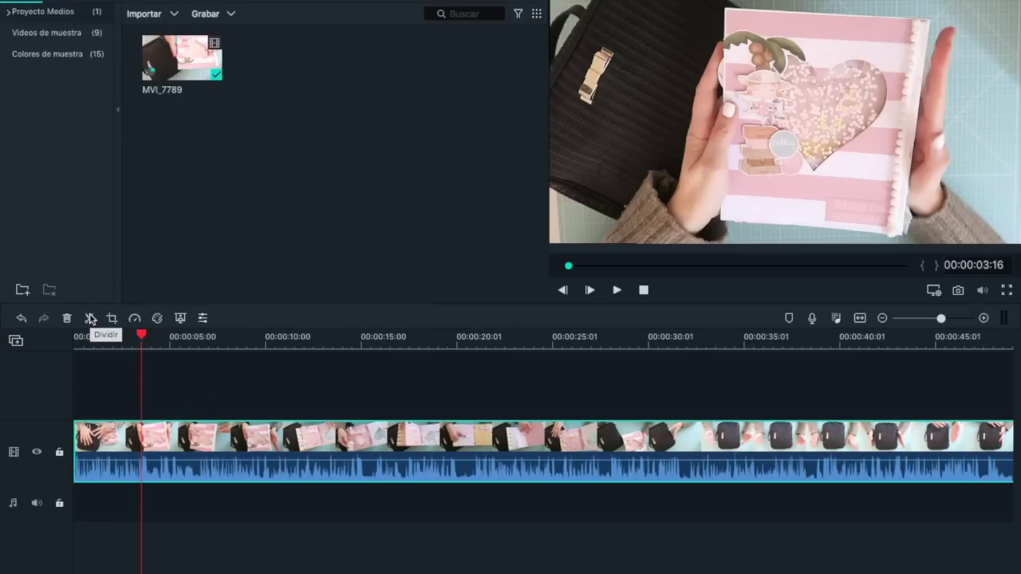
pyautogui.click(88, 322)
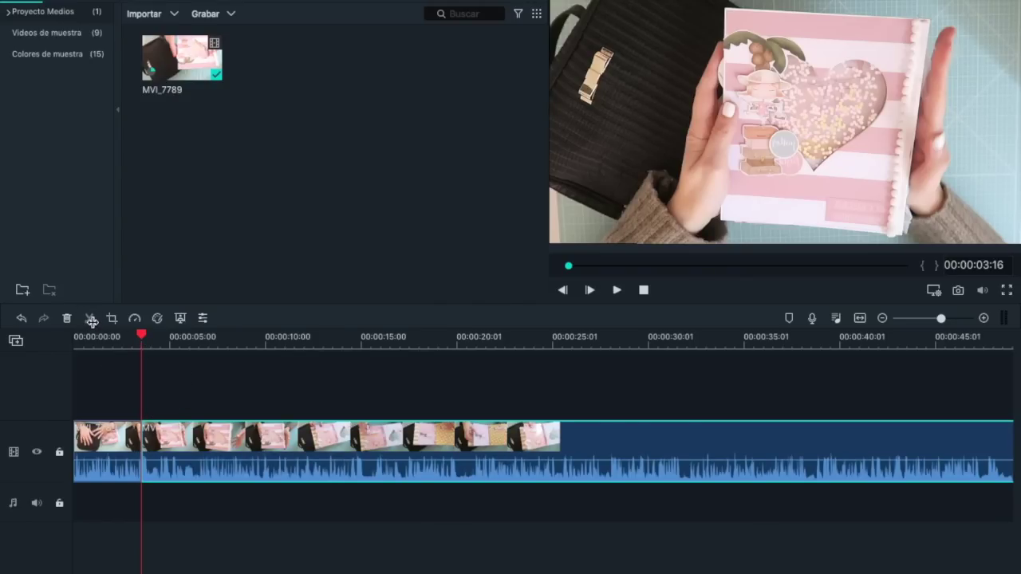
pyautogui.click(357, 338)
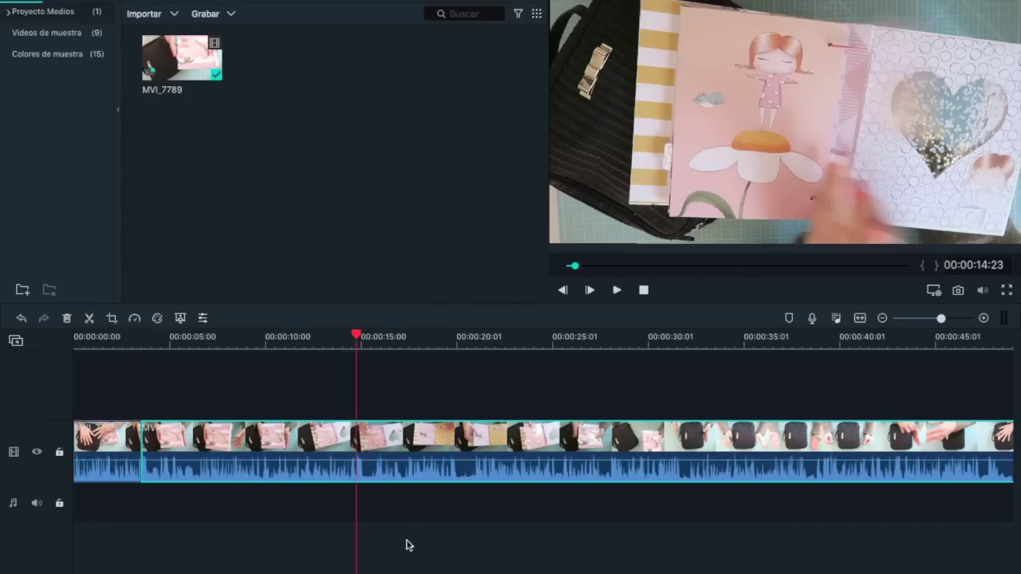
pyautogui.click(90, 318)
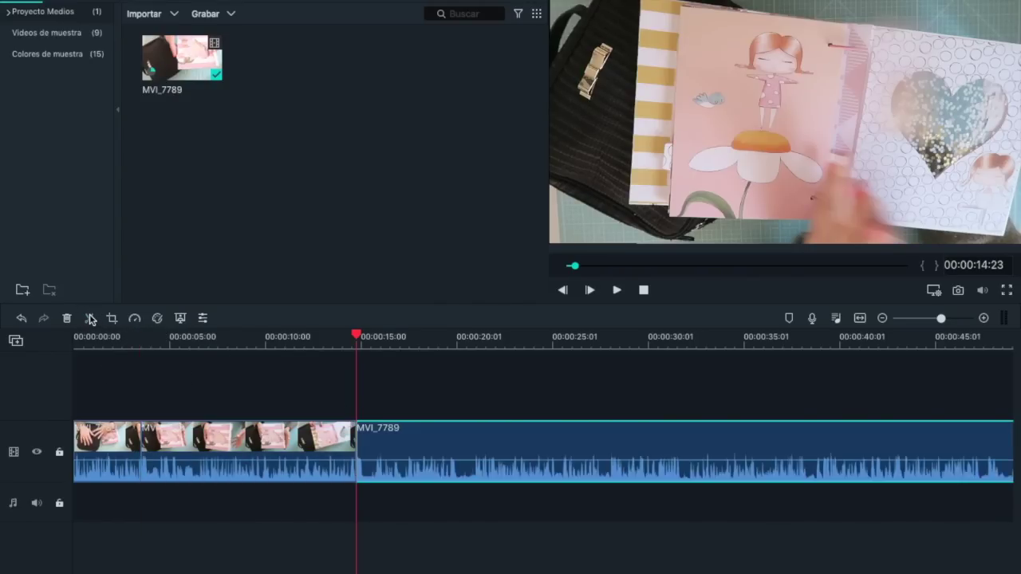
# Step: Detach the audio from the middle segment and delete the separated audio clip
pyautogui.rightClick(229, 440)
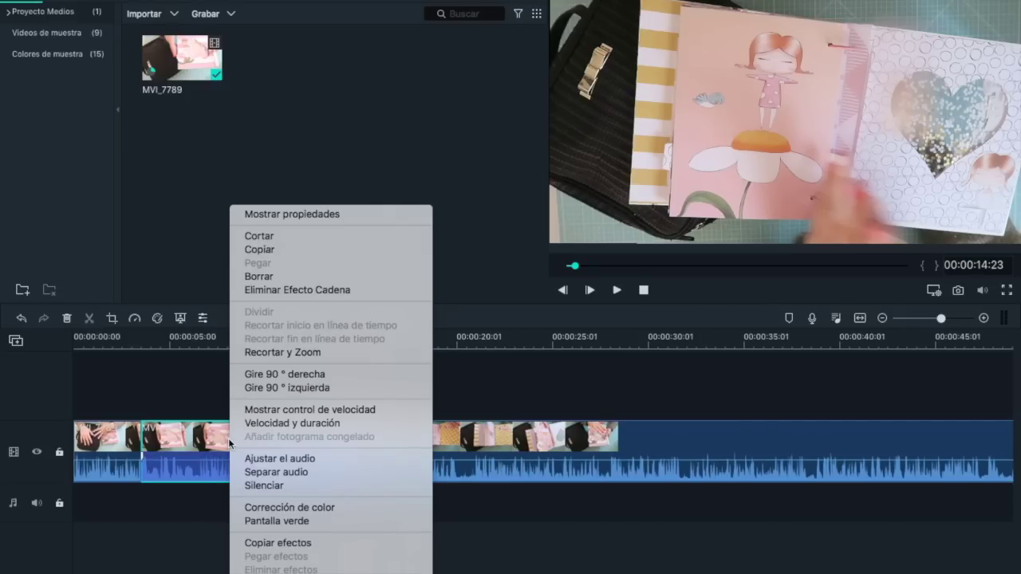
pyautogui.click(258, 472)
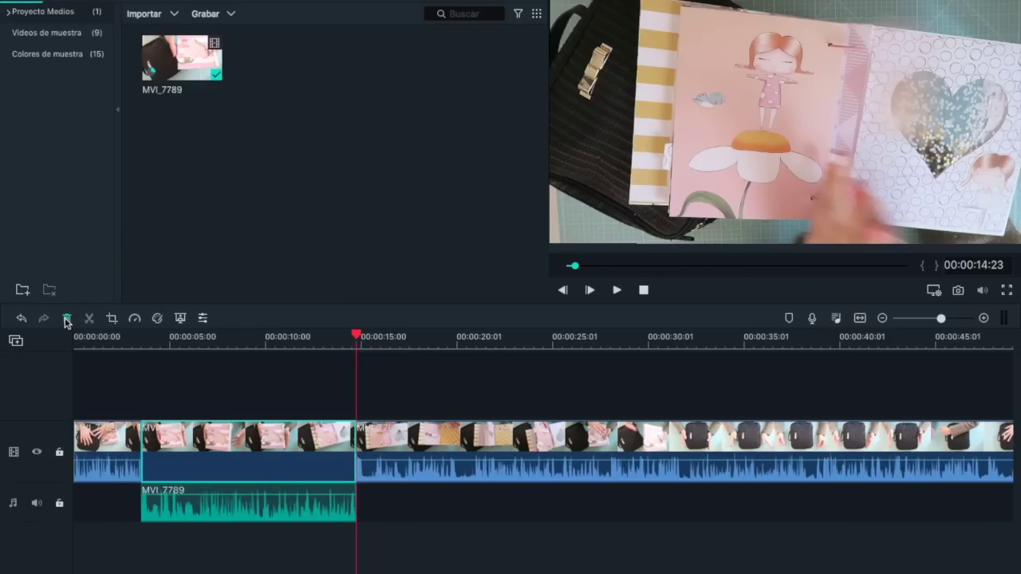
pyautogui.click(231, 509)
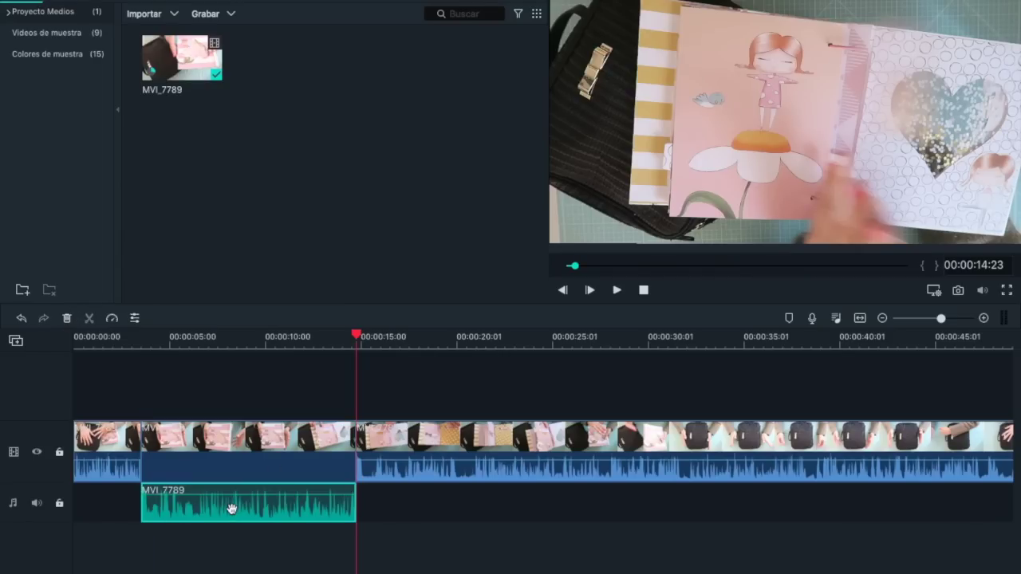
pyautogui.click(68, 319)
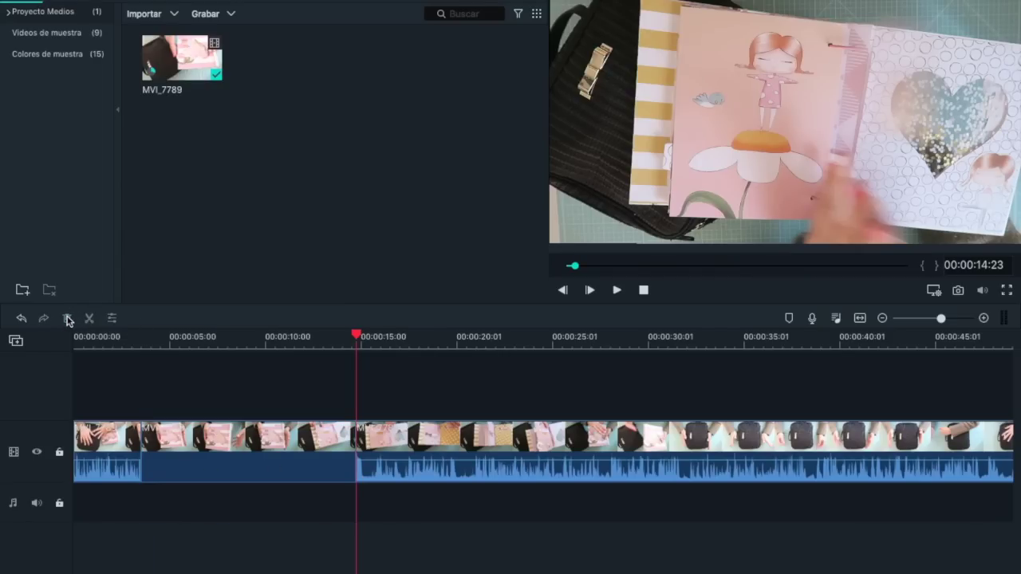
# Step: Speed up the silent middle segment to 20X and move the following clip up against it to close the gap
pyautogui.click(292, 431)
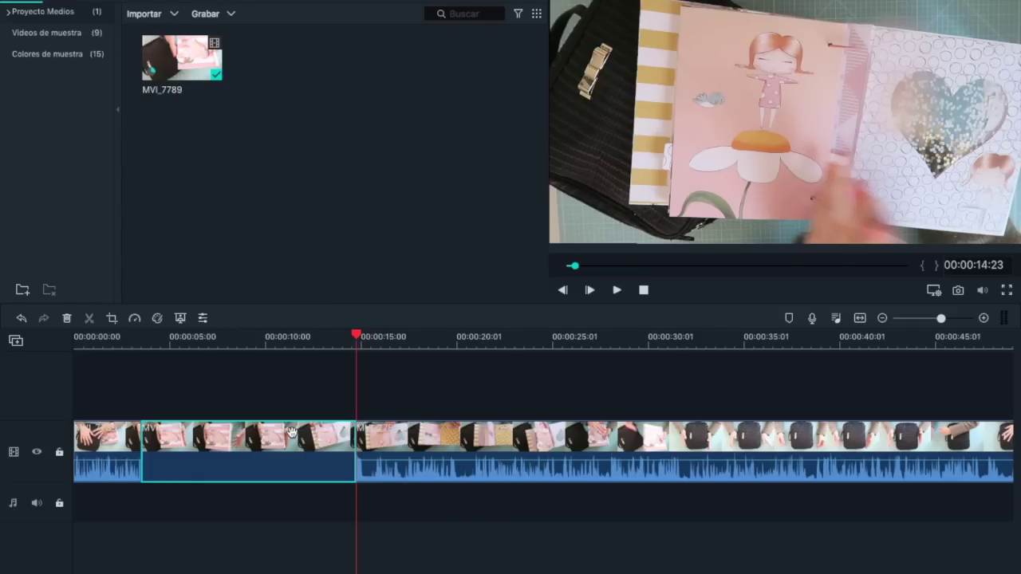
pyautogui.click(135, 319)
pyautogui.moveTo(218, 364)
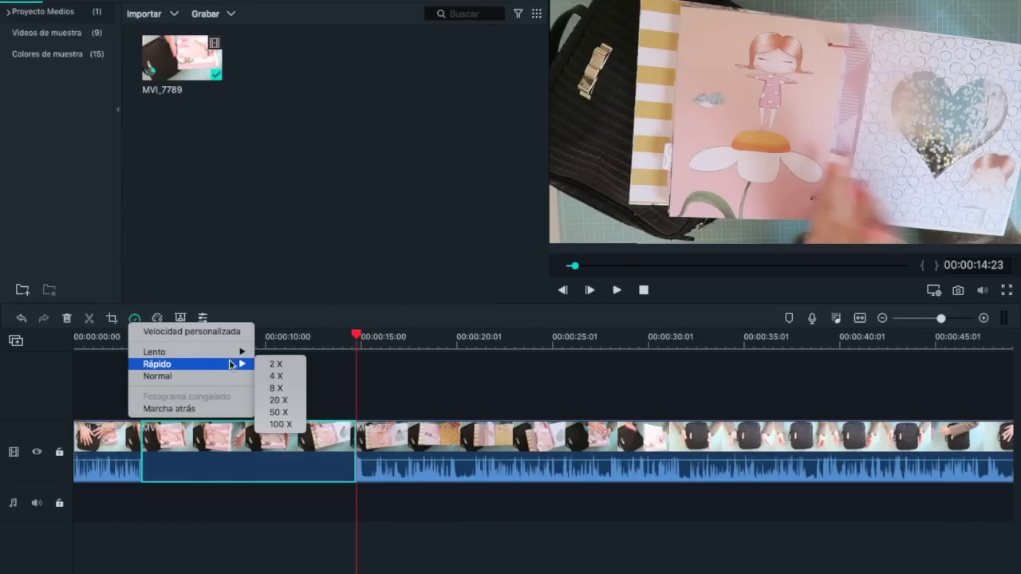
pyautogui.click(278, 400)
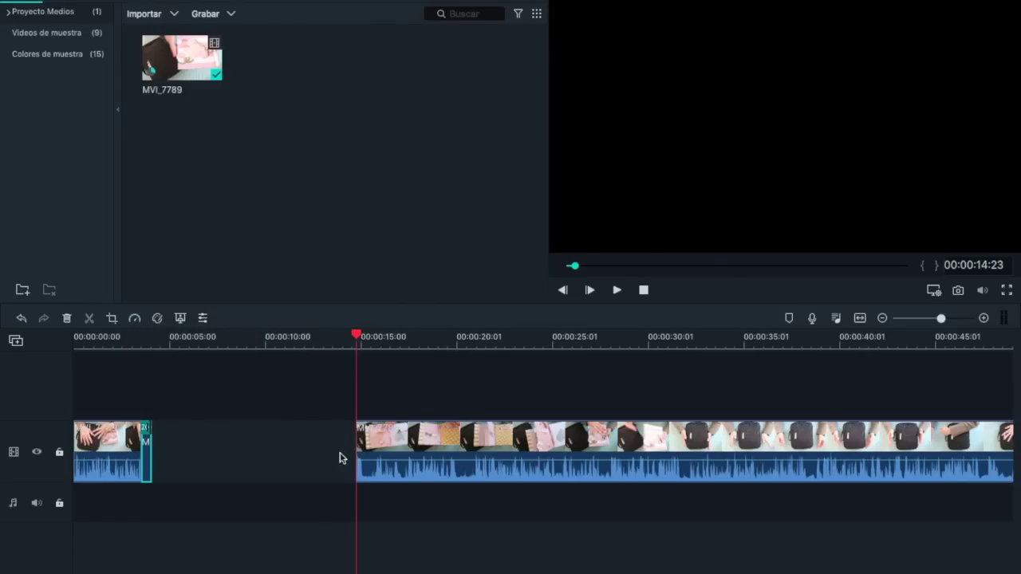
pyautogui.click(415, 445)
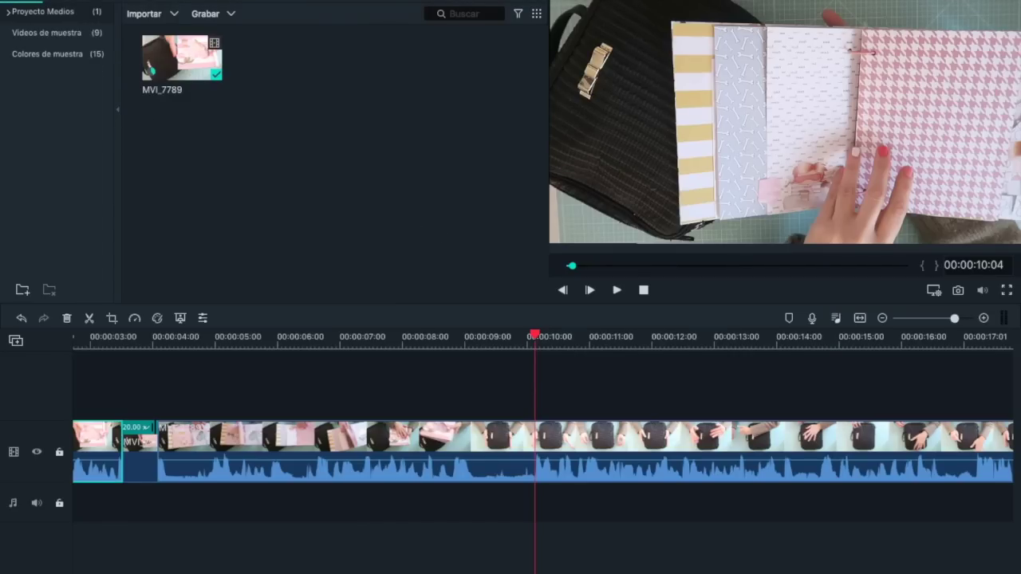
# Step: Add the song Always Dreaming - Same Town Forever to the audio track, aligned with the sped-up segment's start, and play it back
pyautogui.click(65, 4)
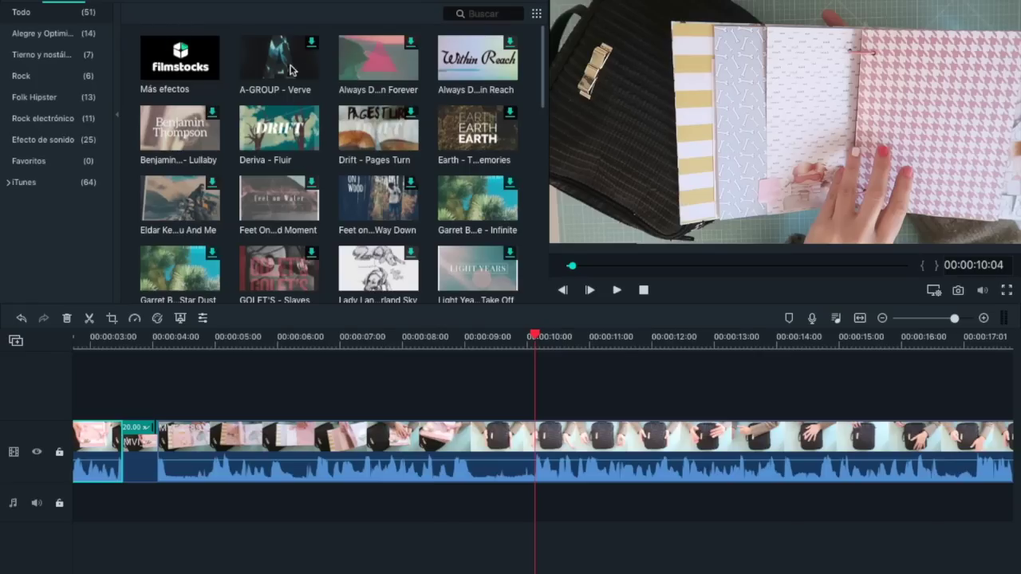
pyautogui.click(390, 50)
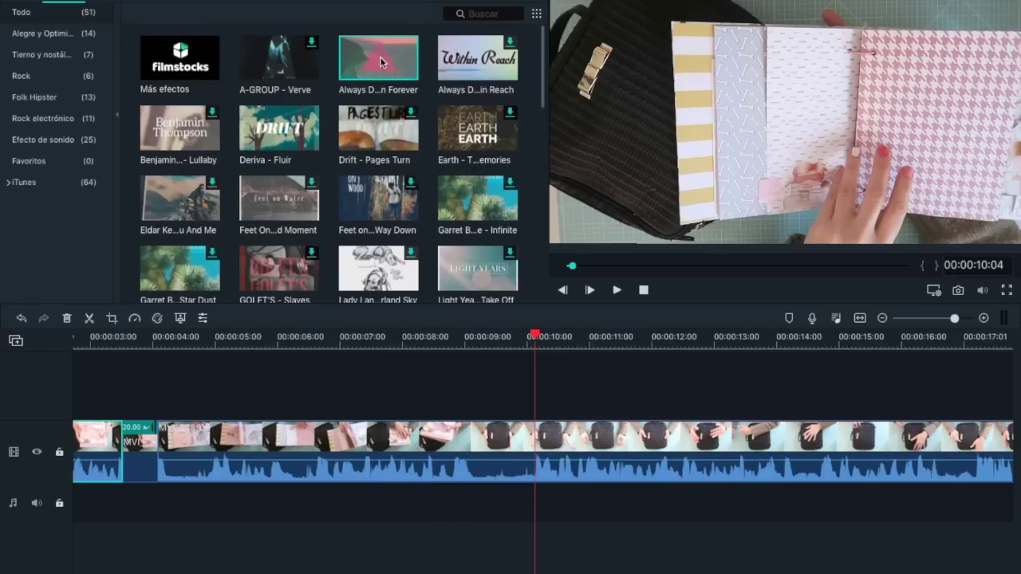
pyautogui.moveTo(401, 45); pyautogui.dragTo(140, 506)
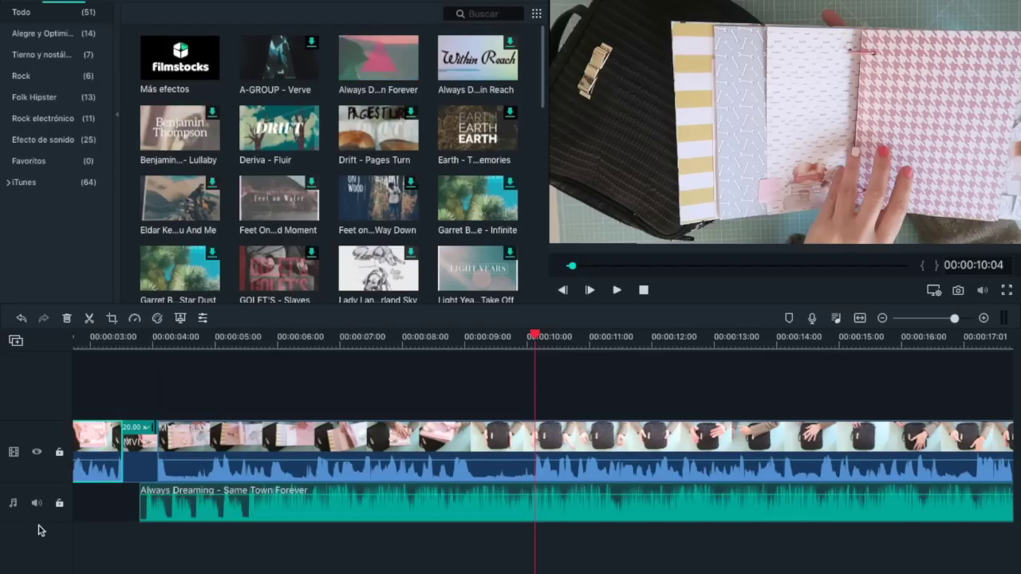
pyautogui.click(306, 515)
pyautogui.moveTo(306, 515)
pyautogui.mouseDown()
pyautogui.moveTo(282, 515)
pyautogui.moveTo(296, 511)
pyautogui.mouseUp()
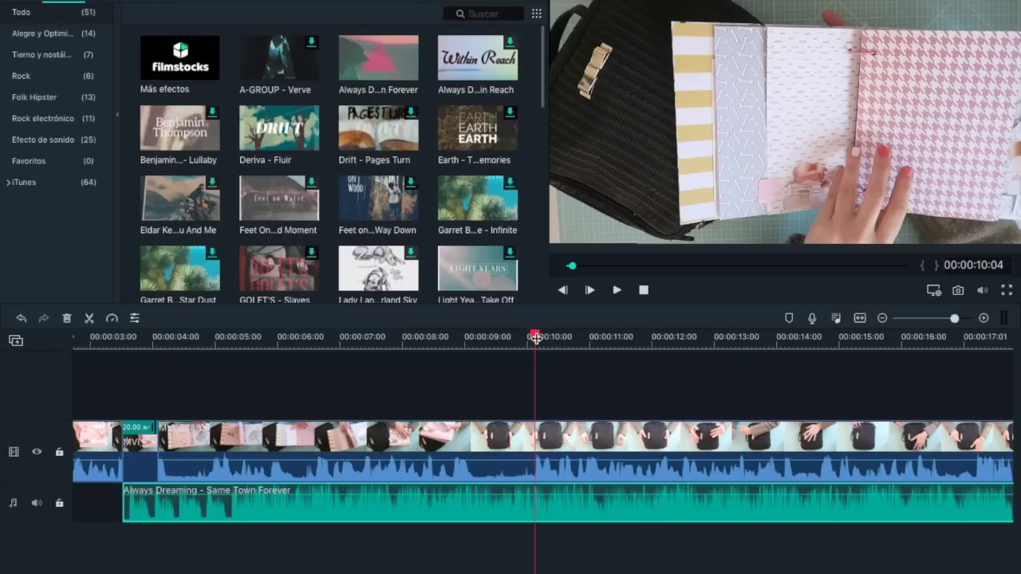
pyautogui.moveTo(530, 339); pyautogui.dragTo(105, 342)
pyautogui.press('space')
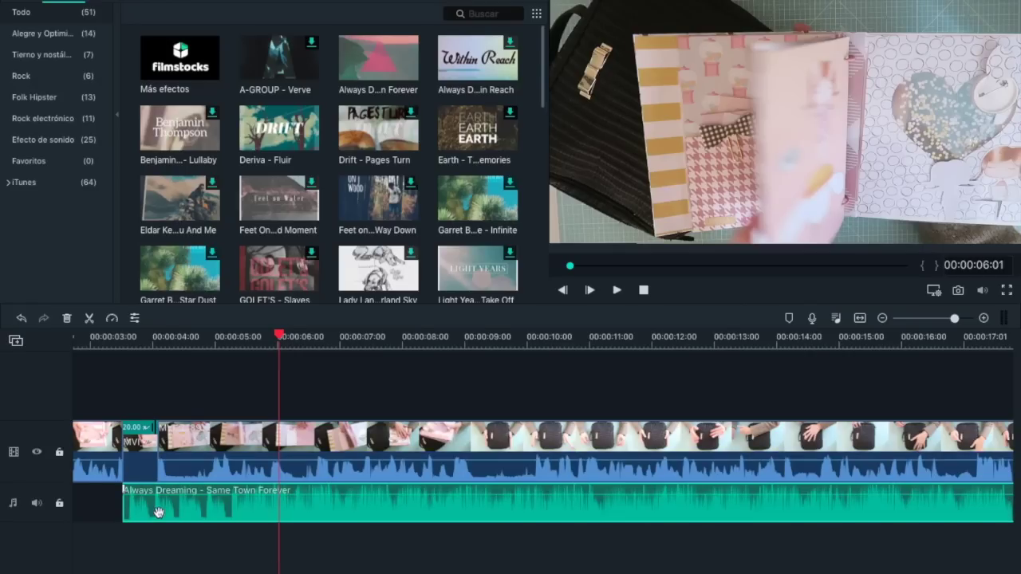
# Step: Lower the background music's volume to -1.7 dB
pyautogui.click(228, 467)
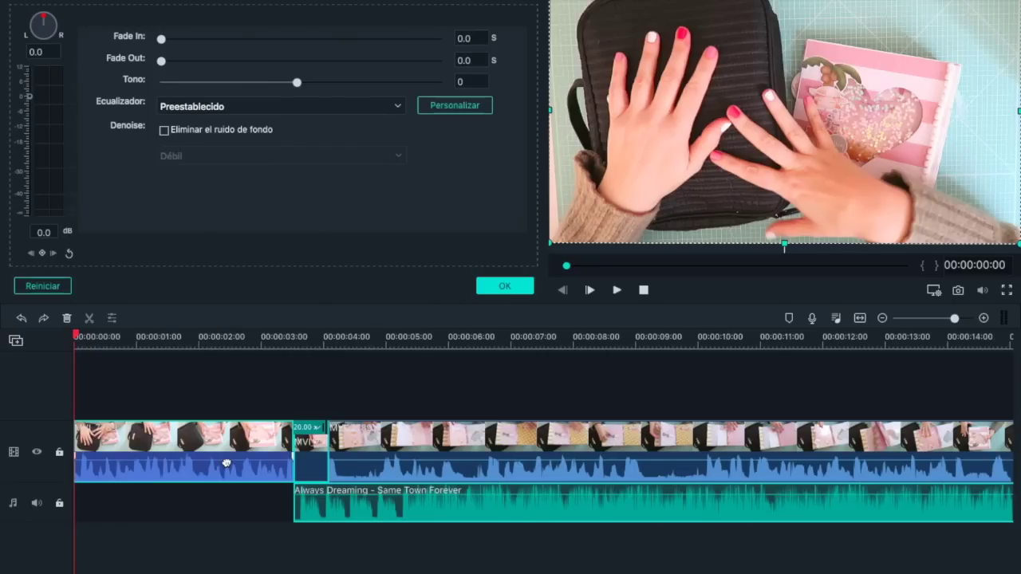
pyautogui.moveTo(226, 464)
pyautogui.mouseDown()
pyautogui.moveTo(224, 473)
pyautogui.moveTo(224, 463)
pyautogui.mouseUp()
pyautogui.click(319, 496)
pyautogui.moveTo(319, 496)
pyautogui.mouseDown()
pyautogui.moveTo(319, 506)
pyautogui.moveTo(318, 497)
pyautogui.mouseUp()
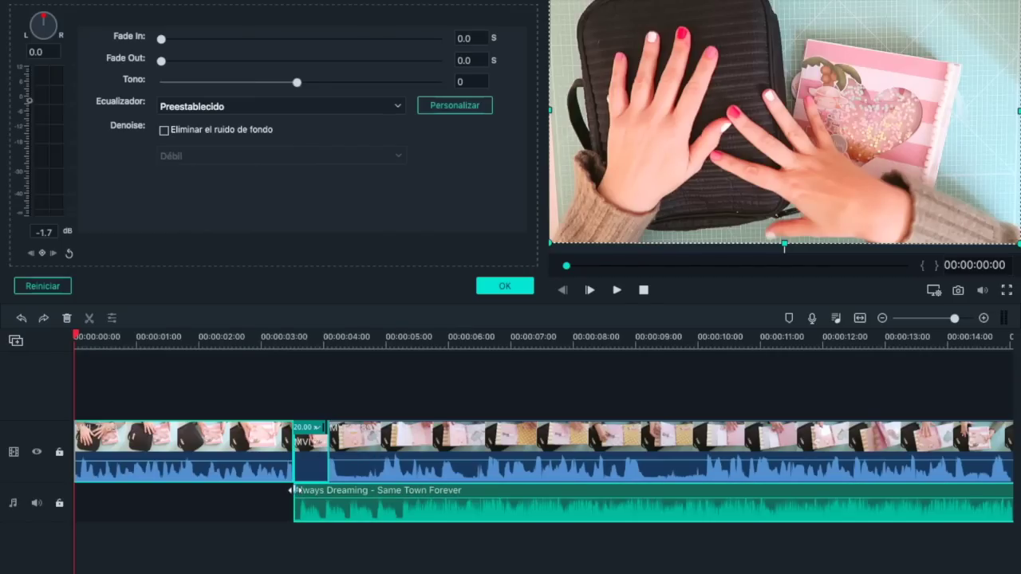
pyautogui.moveTo(290, 489)
pyautogui.mouseDown()
pyautogui.moveTo(335, 490)
pyautogui.moveTo(297, 488)
pyautogui.moveTo(333, 487)
pyautogui.moveTo(299, 488)
pyautogui.moveTo(326, 488)
pyautogui.moveTo(320, 499)
pyautogui.moveTo(291, 488)
pyautogui.mouseUp()
pyautogui.hscroll(2, 472, 490)
pyautogui.hscroll(2, 472, 490)
pyautogui.hscroll(-5, 472, 489)
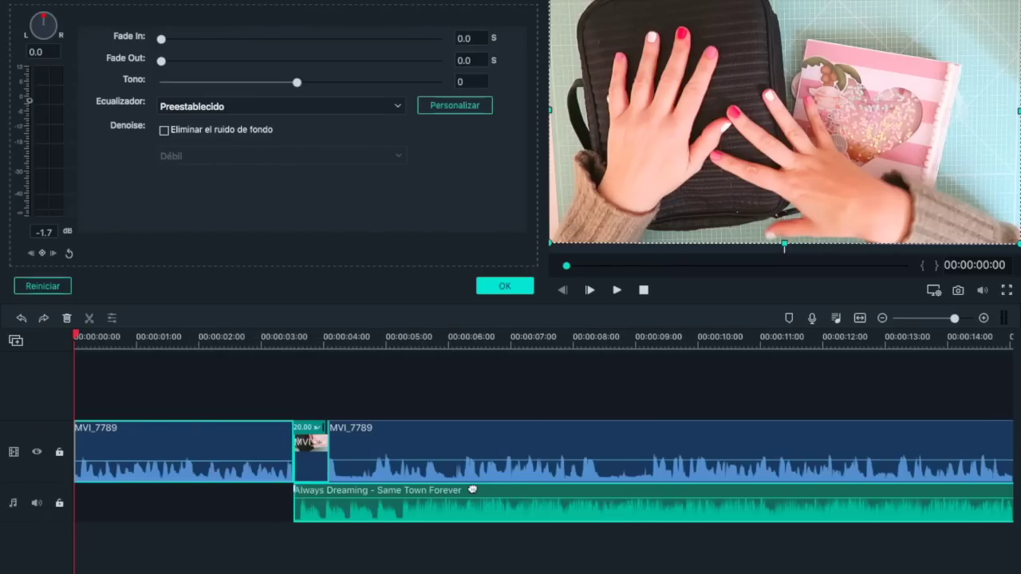
# Step: Apply the Bar transition at the cut between the first two video clips and play that part back
pyautogui.click(285, 392)
pyautogui.moveTo(76, 335); pyautogui.dragTo(257, 353)
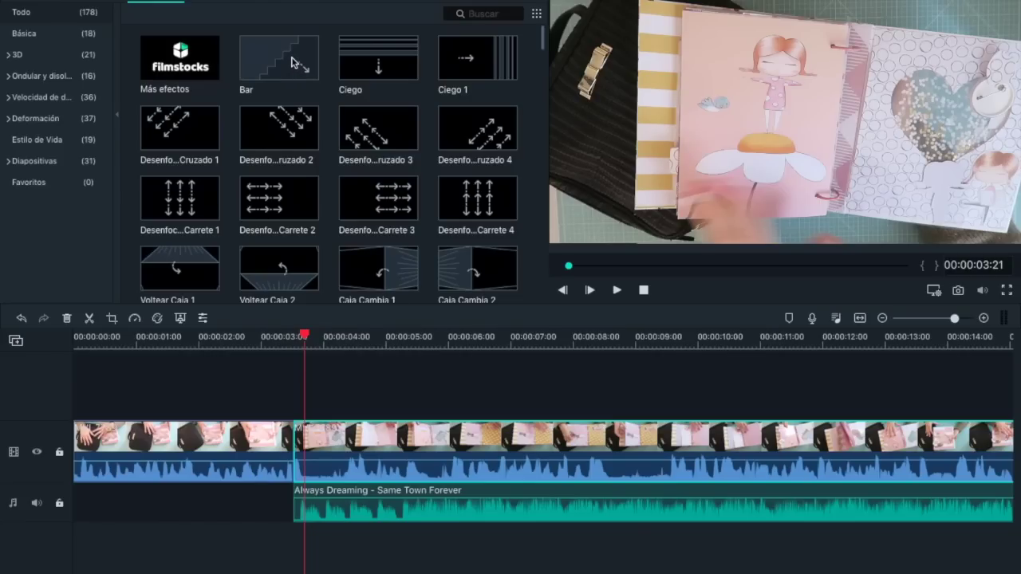
pyautogui.moveTo(291, 63); pyautogui.dragTo(237, 448)
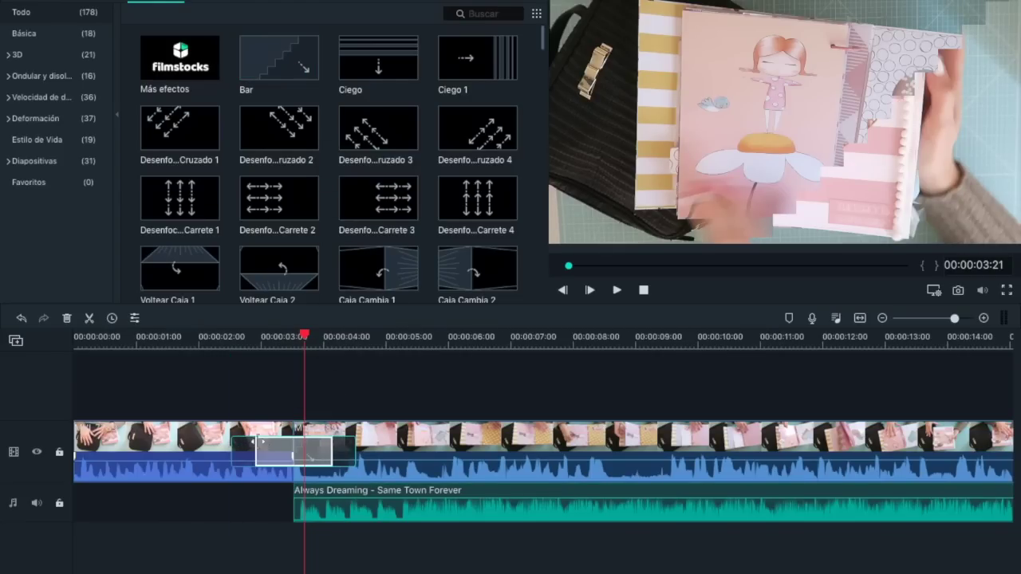
pyautogui.click(283, 340)
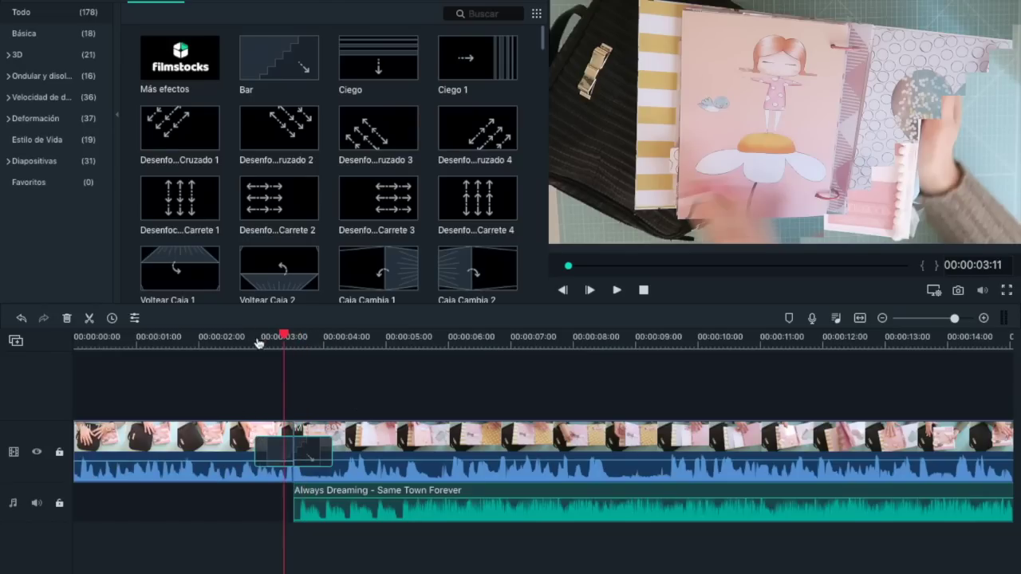
pyautogui.click(234, 343)
pyautogui.press('space')
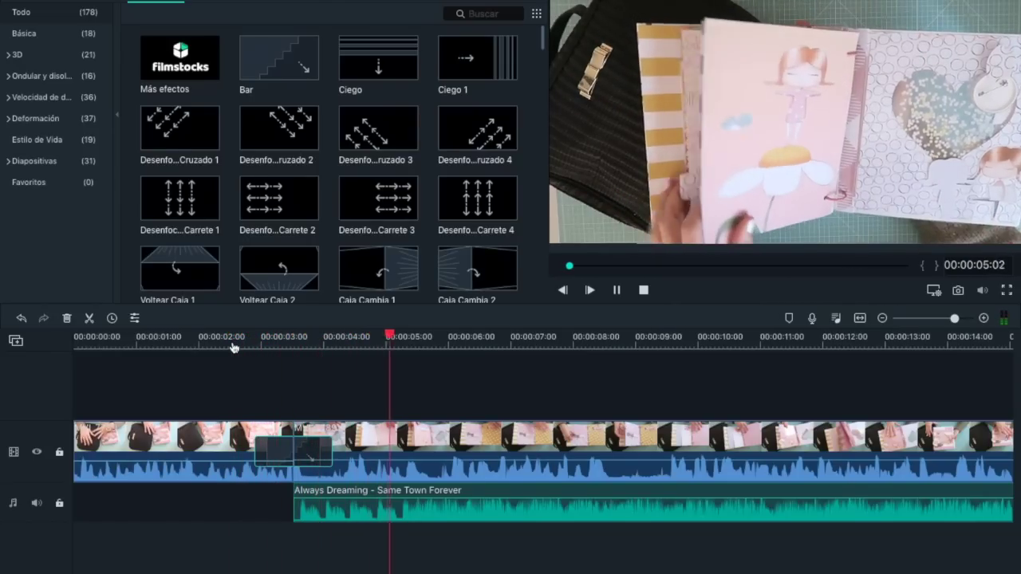
pyautogui.click(525, 453)
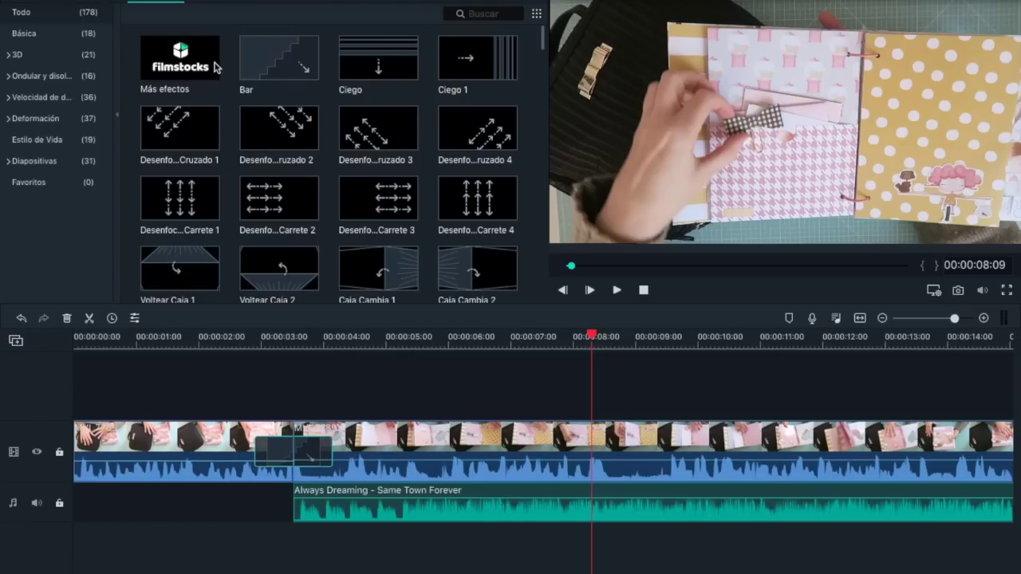
# Step: Browse the title templates and preview Créditos 4, Tercio Inferior 2 and Tercio Inferior 6
pyautogui.click(66, 2)
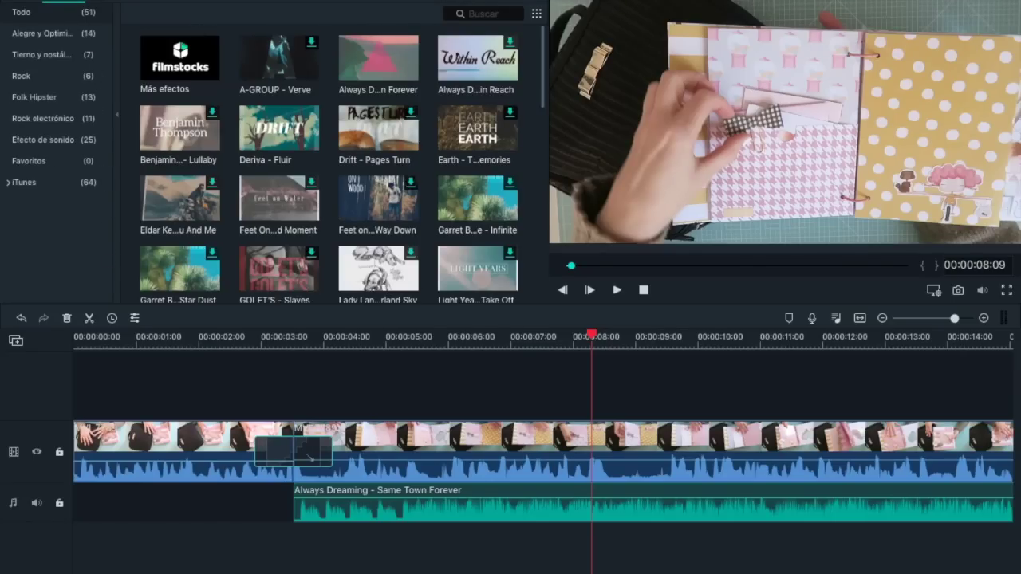
pyautogui.click(112, 1)
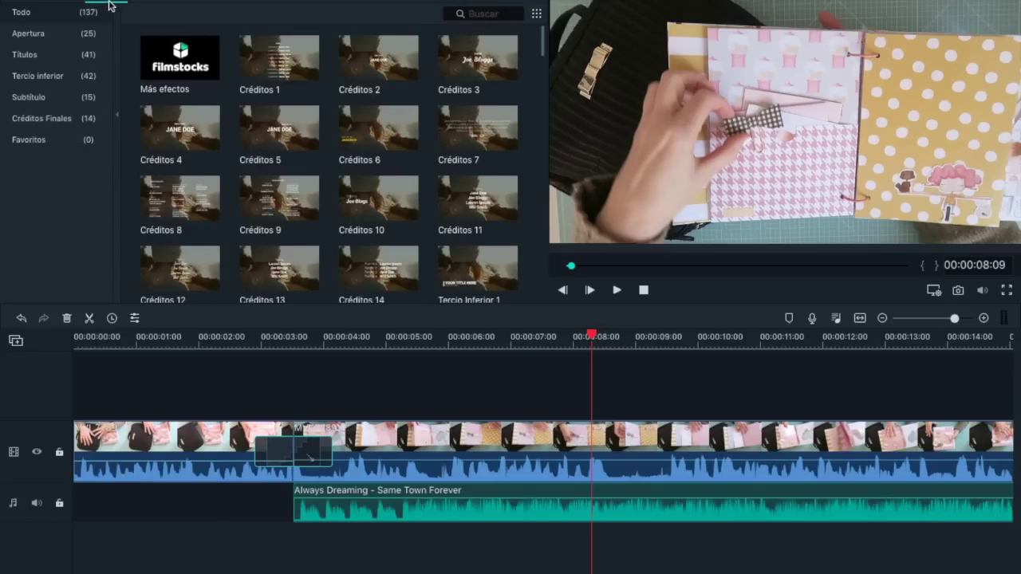
pyautogui.click(192, 121)
pyautogui.scroll(-4, 293, 215)
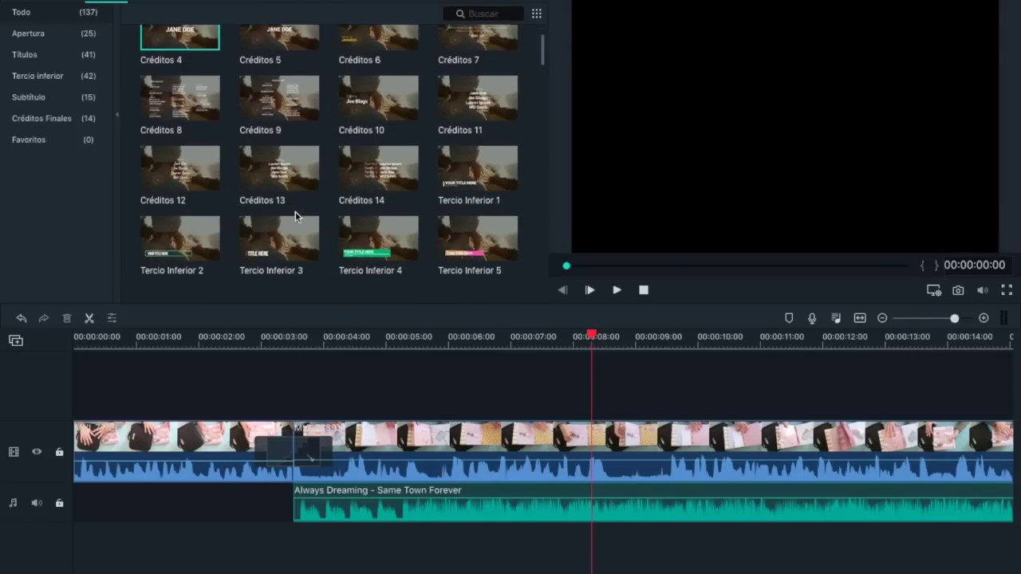
pyautogui.click(180, 196)
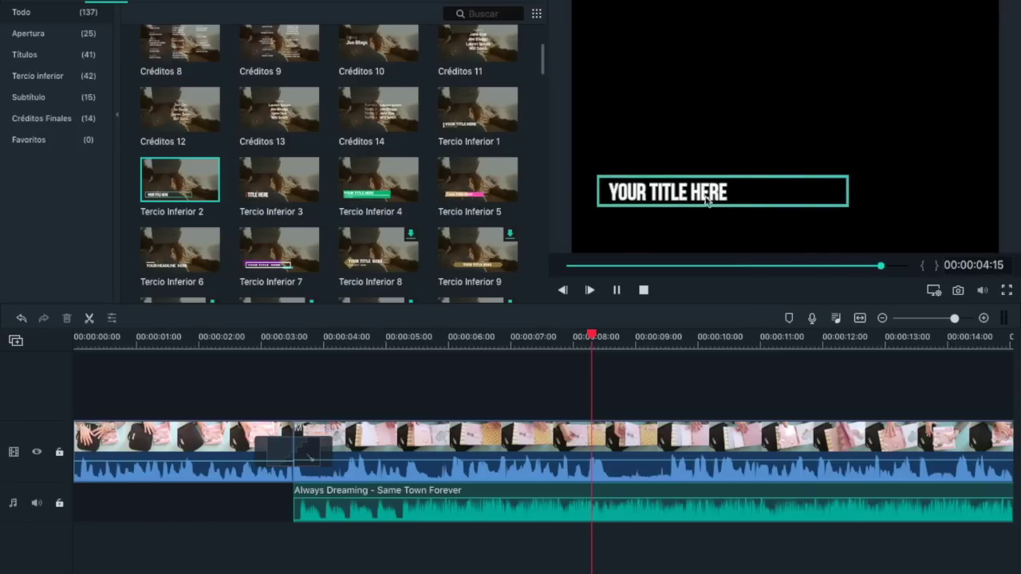
pyautogui.click(182, 272)
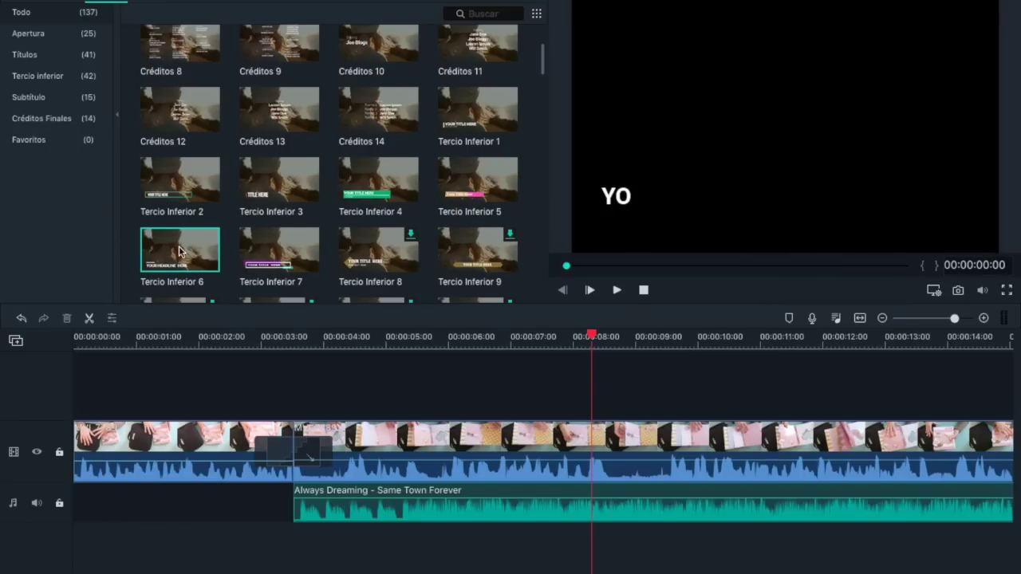
pyautogui.doubleClick(178, 252)
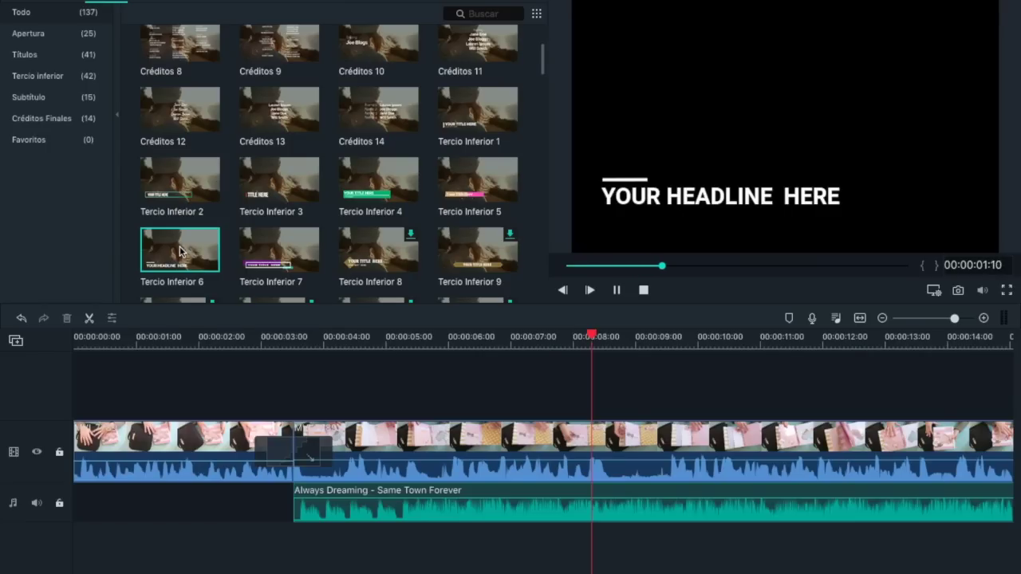
pyautogui.scroll(-5, 386, 241)
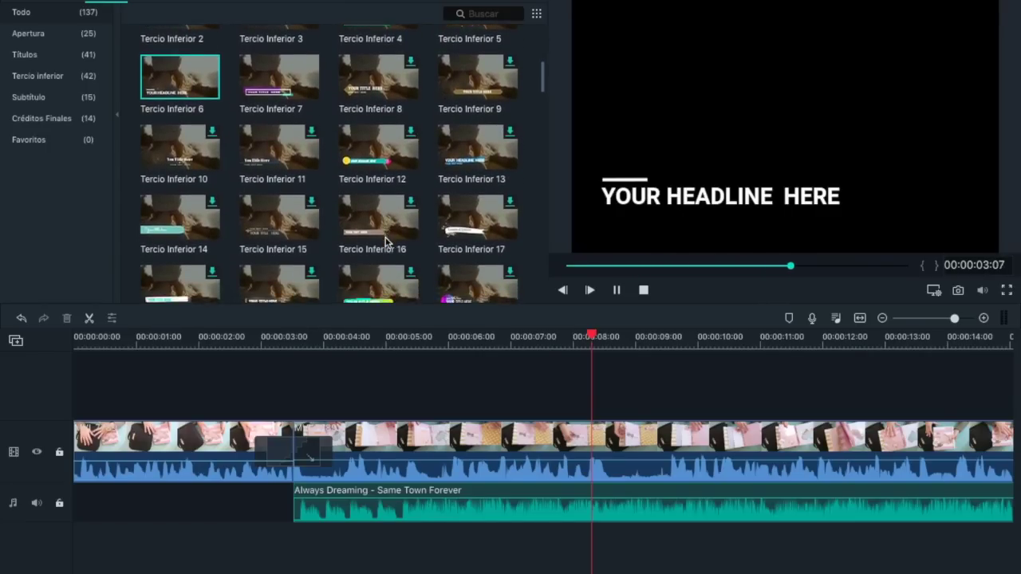
# Step: Download and preview the Tercio Inferior 17 title, and place it on a track above the video shortly after the transition
pyautogui.click(471, 203)
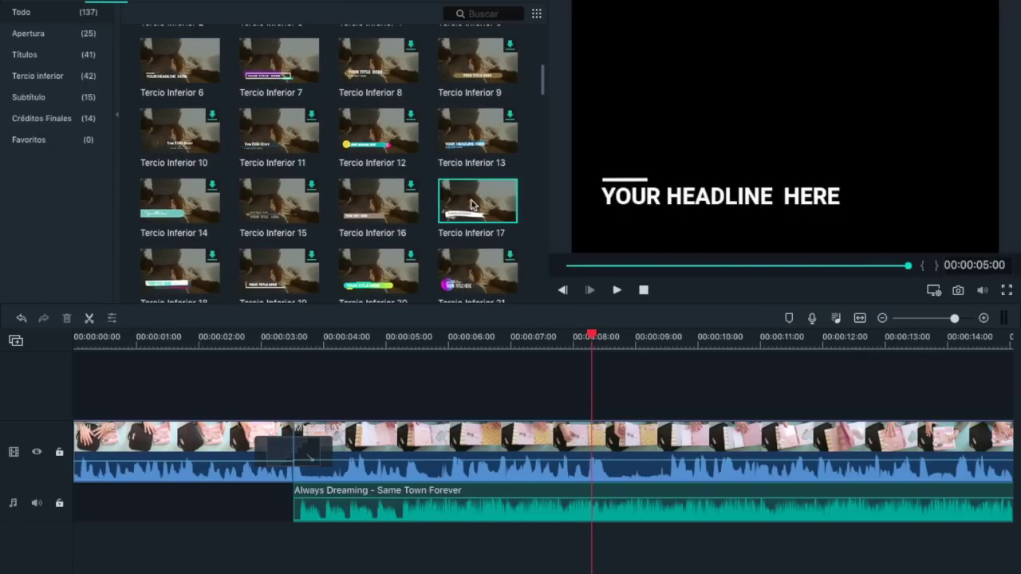
pyautogui.click(487, 221)
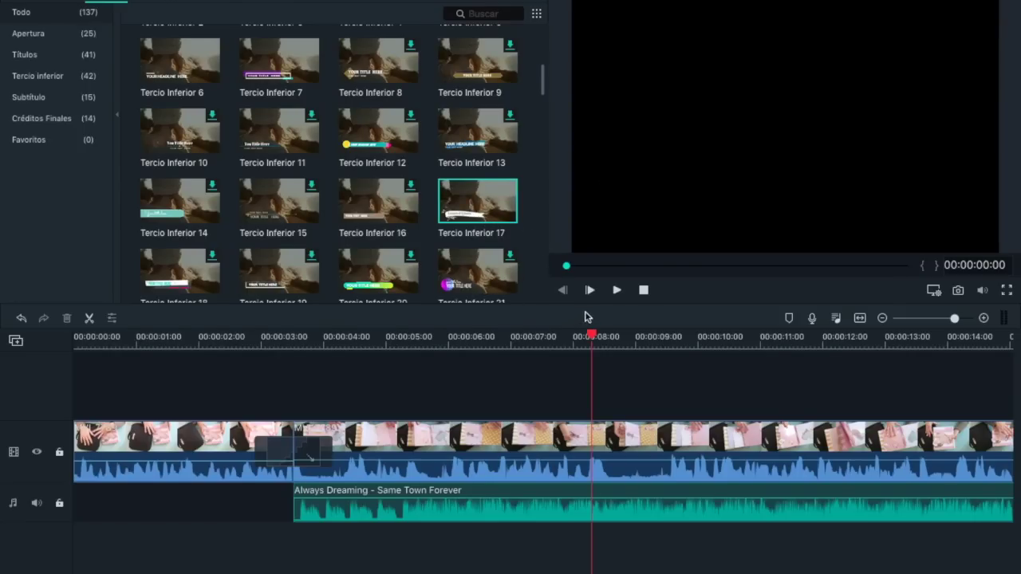
pyautogui.click(616, 290)
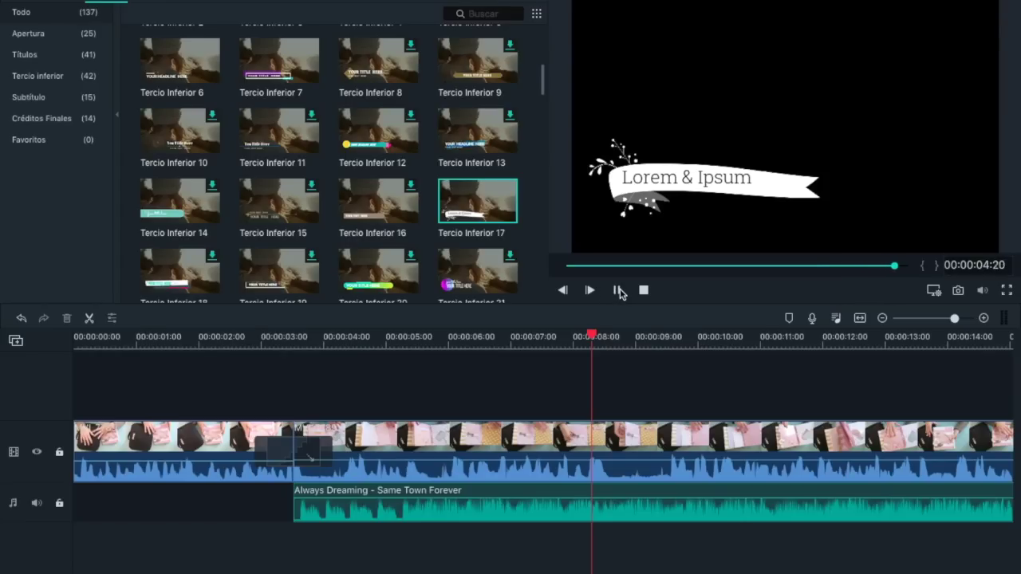
pyautogui.moveTo(458, 233); pyautogui.dragTo(363, 405)
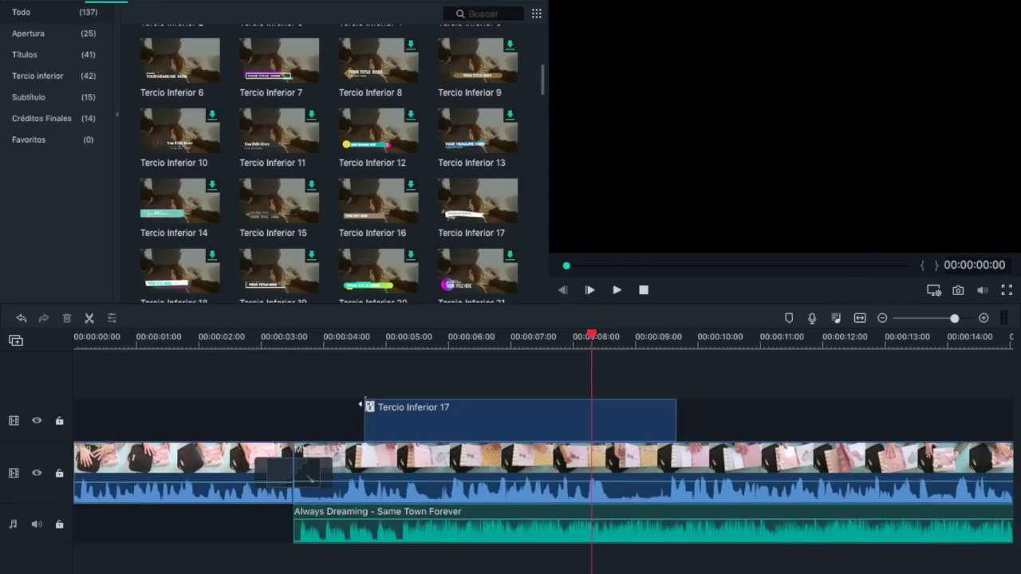
# Step: Replace the Tercio Inferior 17 title's placeholder text with "hola<"
pyautogui.click(462, 412)
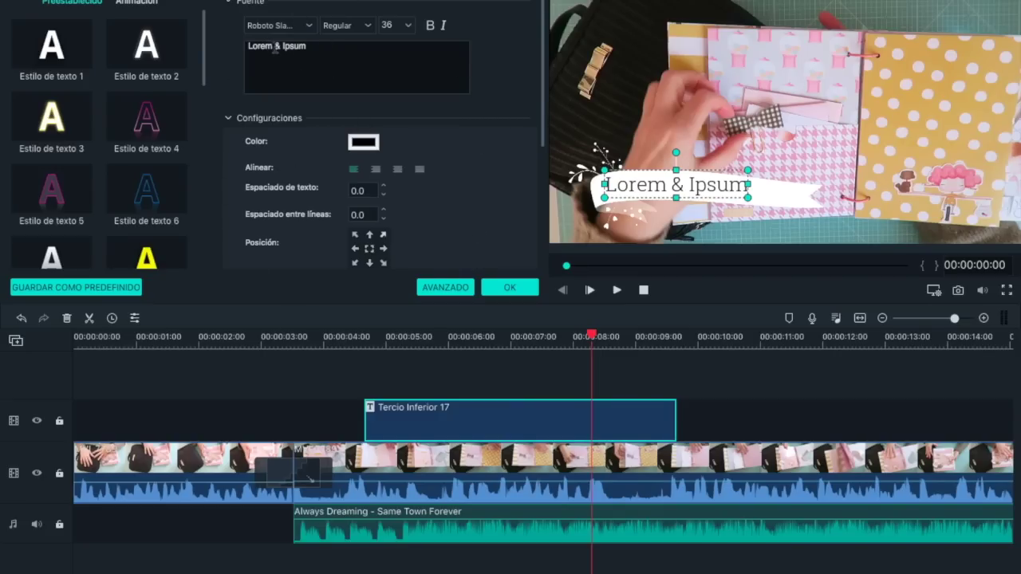
pyautogui.press('BackSpace')
pyautogui.press('BackSpace')
pyautogui.press('BackSpace')
pyautogui.press('BackSpace')
pyautogui.press('BackSpace')
pyautogui.press('BackSpace')
pyautogui.press('BackSpace')
pyautogui.press('BackSpace')
pyautogui.press('BackSpace')
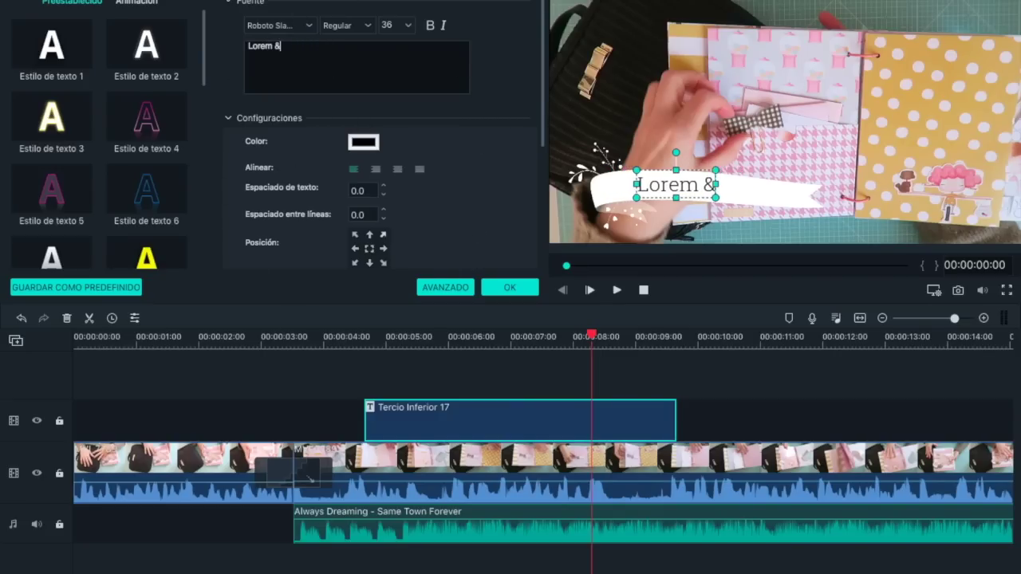
pyautogui.press('BackSpace')
pyautogui.press('BackSpace')
pyautogui.press('BackSpace')
pyautogui.press('BackSpace')
pyautogui.write('hol')
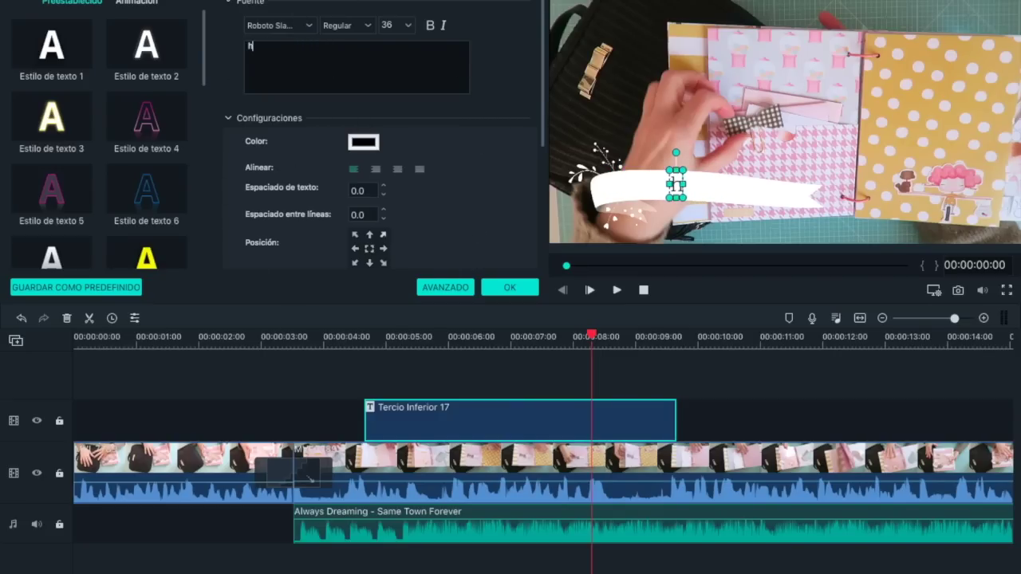
pyautogui.write('a<')
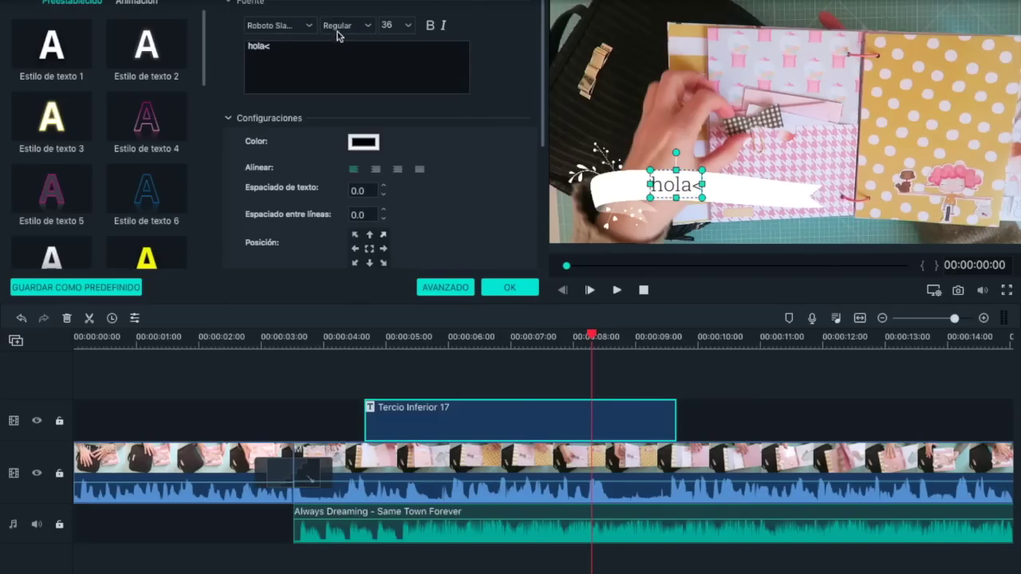
# Step: Change the title's font to Roboto Thin Italic and apply the title edits
pyautogui.click(308, 27)
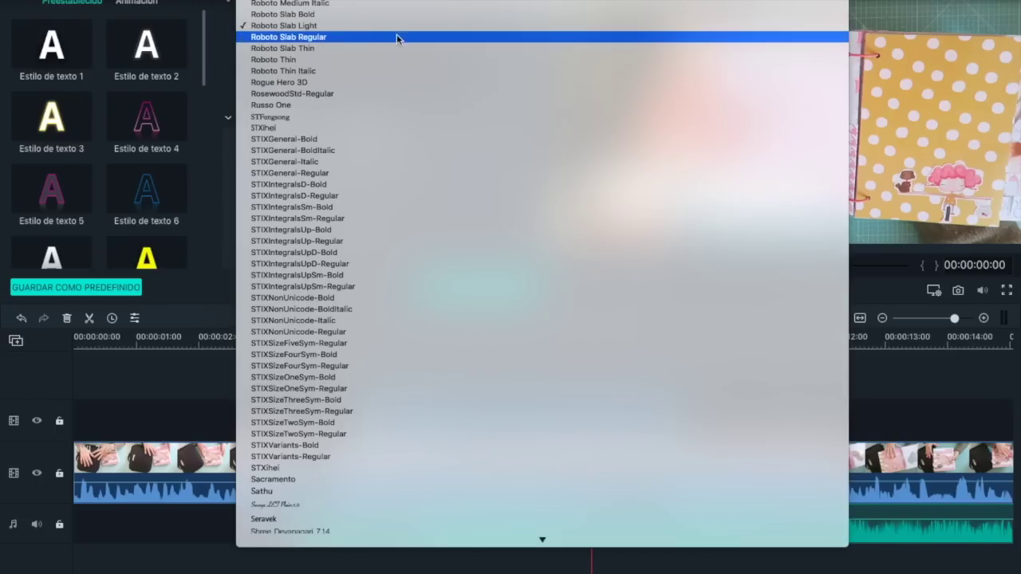
pyautogui.click(319, 71)
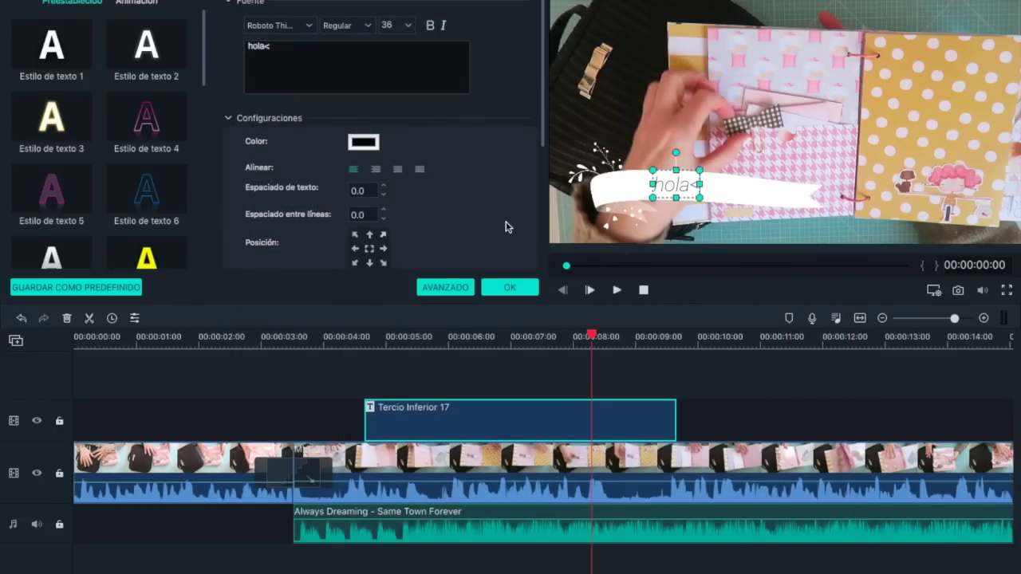
pyautogui.click(523, 289)
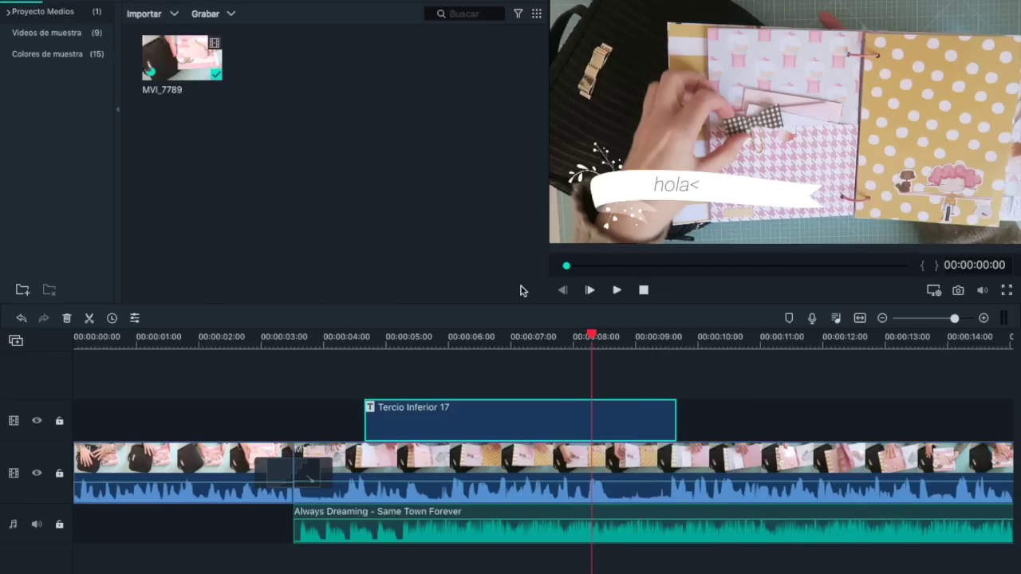